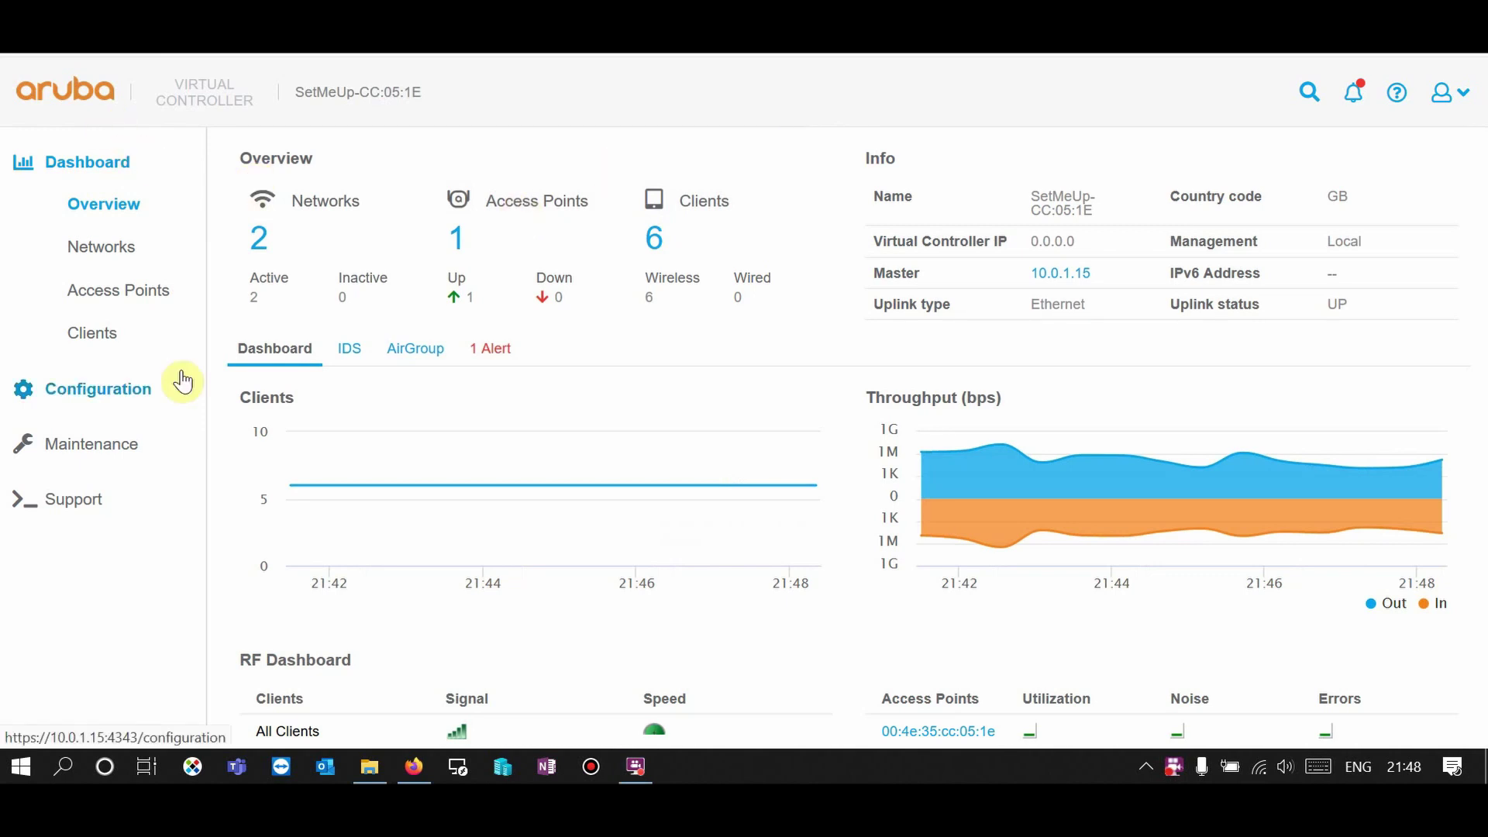
Open the Maintenance About page showing firmware version 8.4.0.5.
{"action": "left_click", "coordinate": [119, 427]}
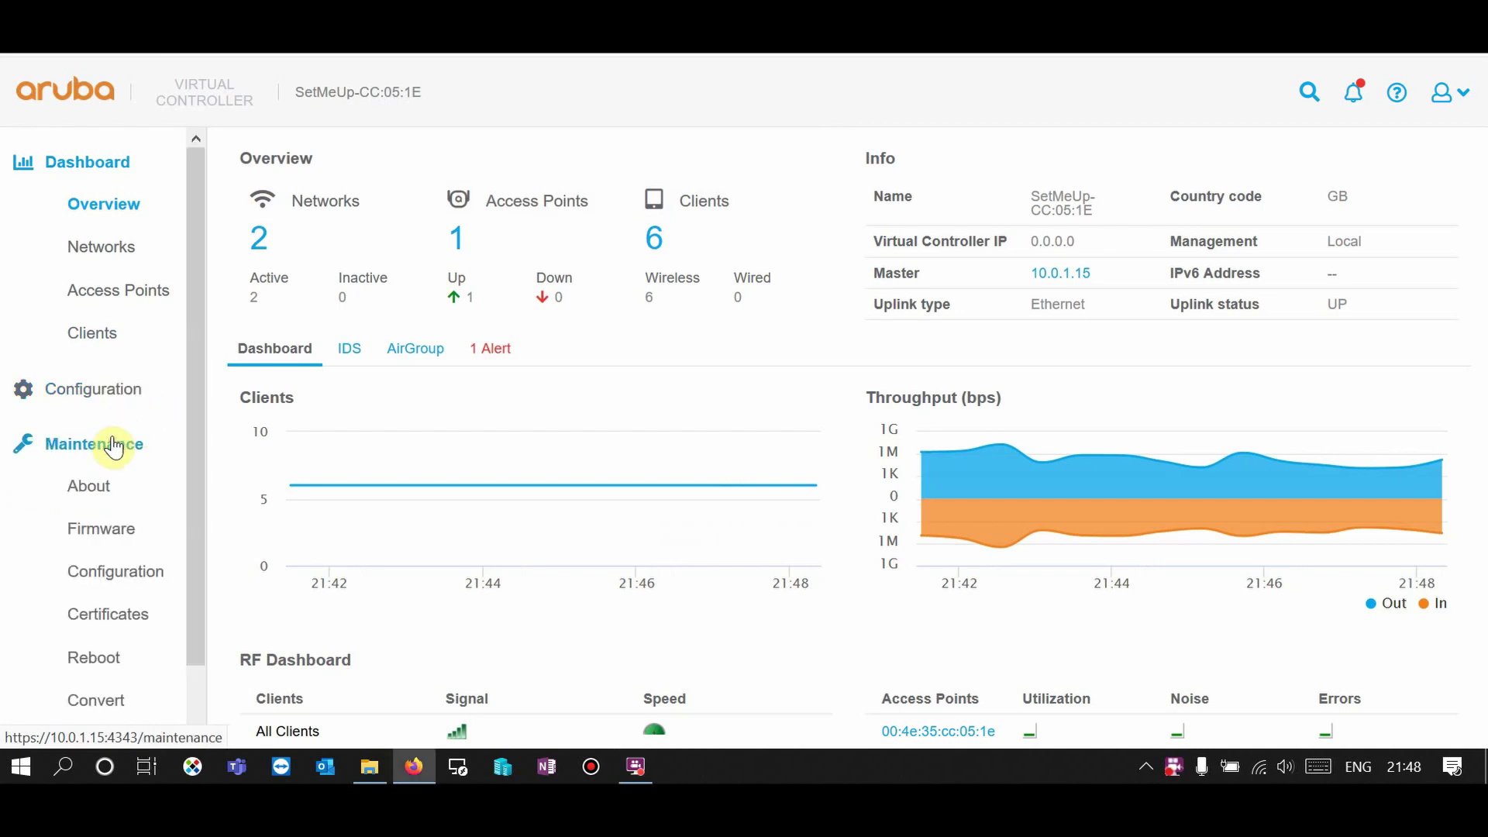
{"action": "left_click", "coordinate": [86, 490]}
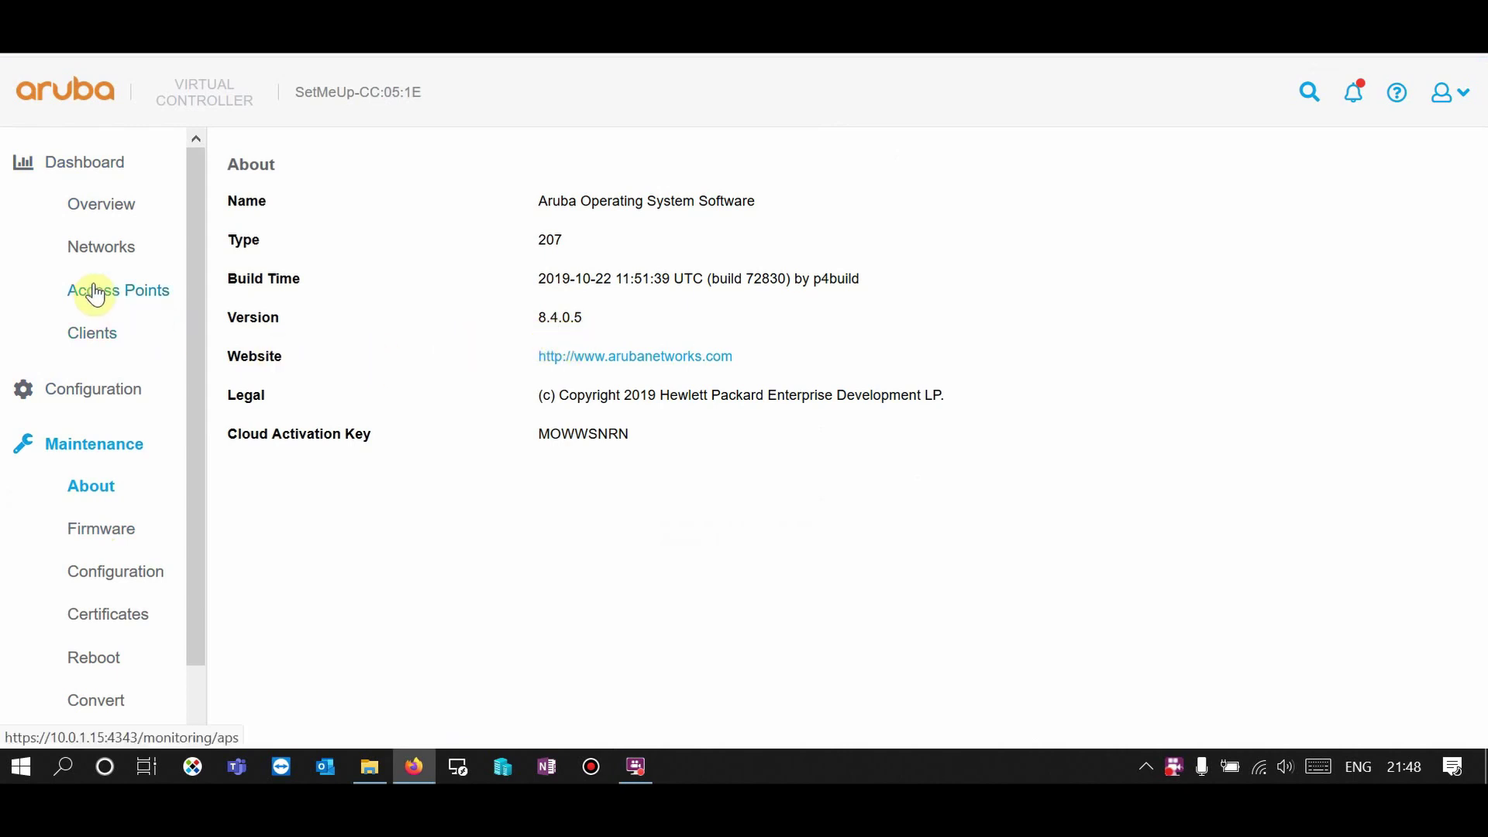
View the itcapture.com network's details, with five clients on VLAN 50, and confirm the laptop's Wi-Fi connection.
{"action": "left_click", "coordinate": [91, 250]}
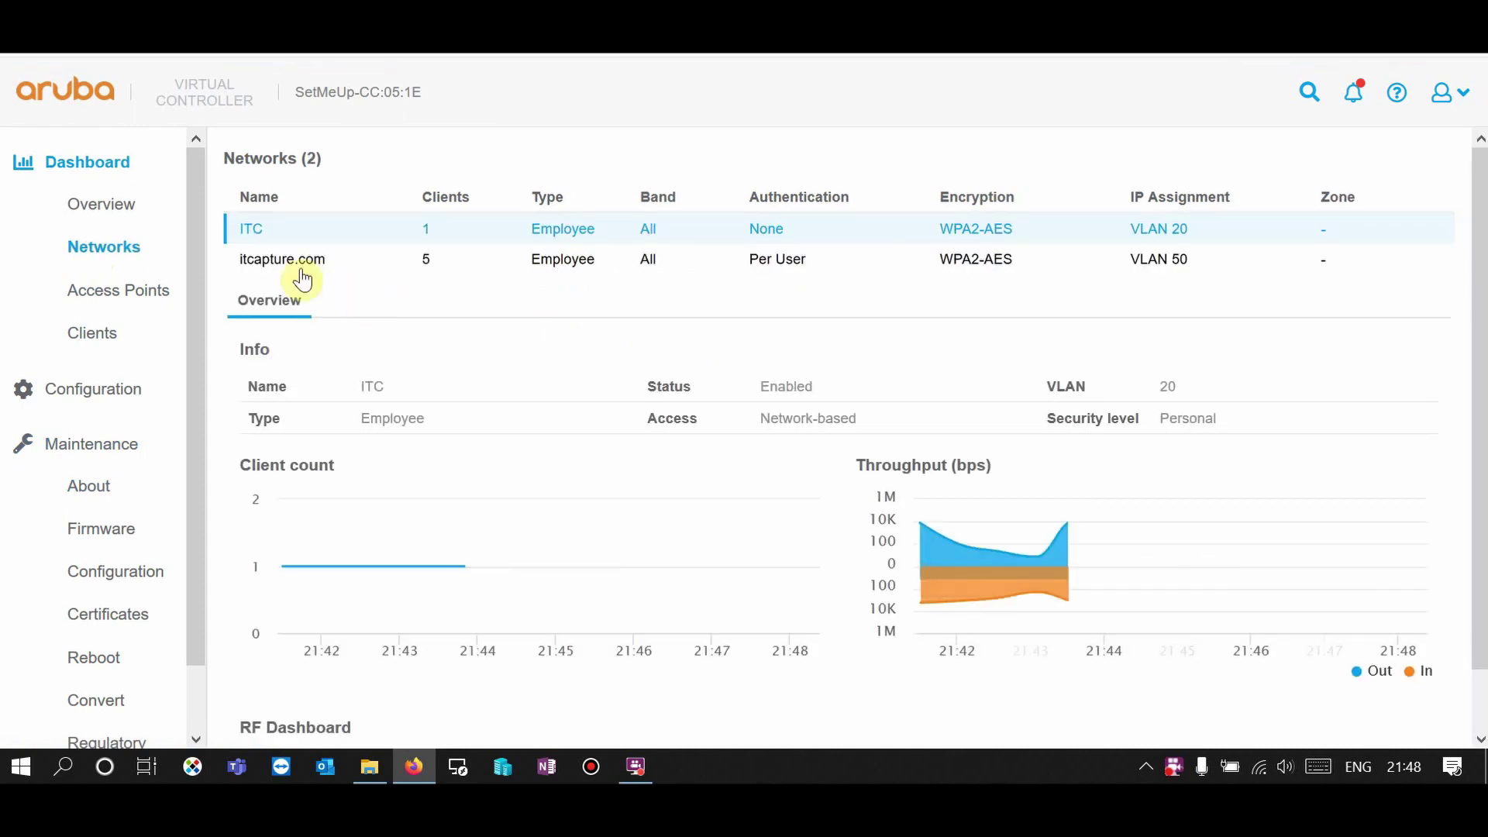
{"action": "left_click", "coordinate": [297, 262]}
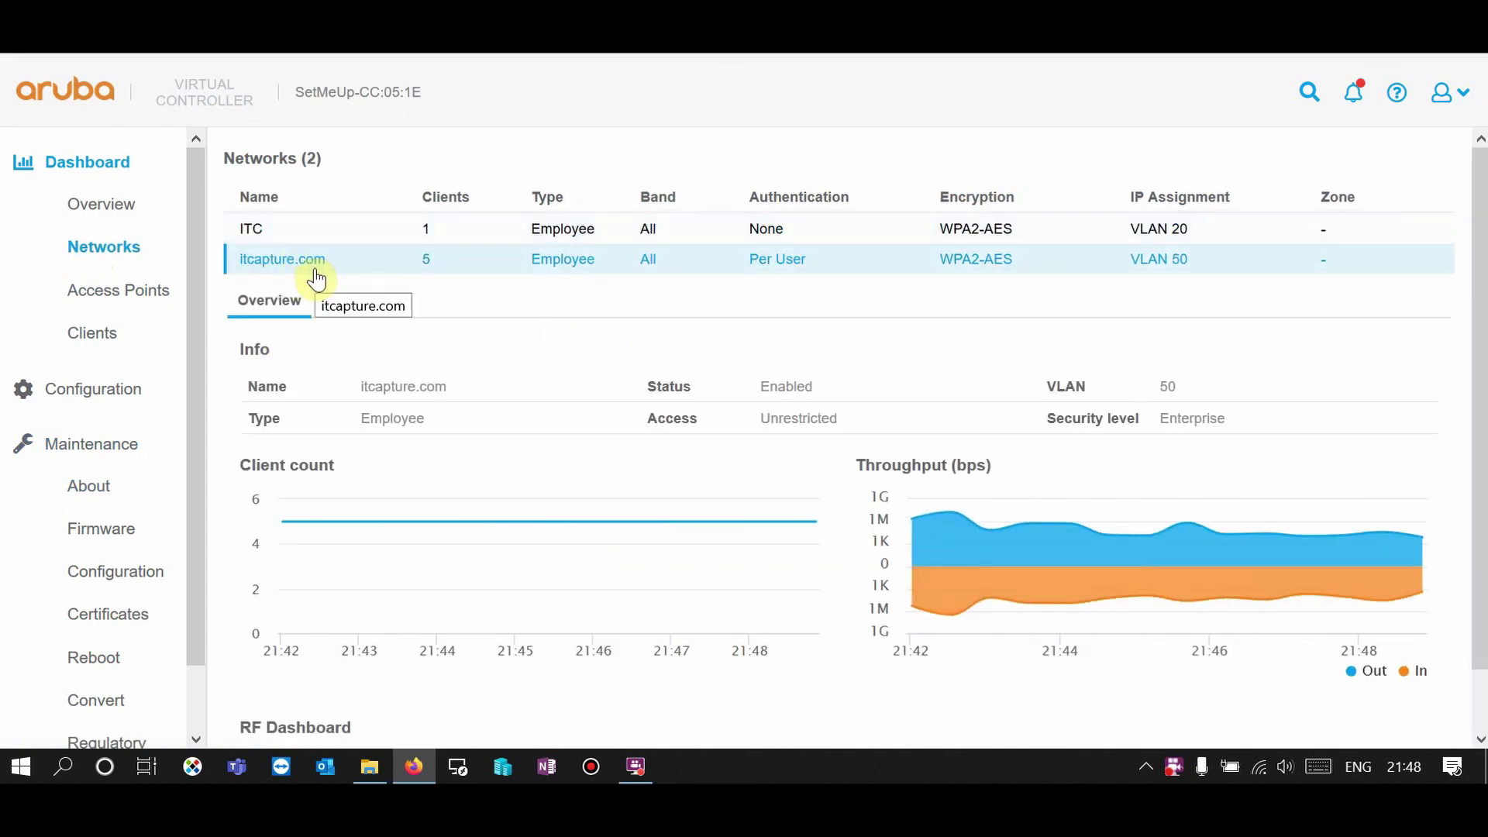
{"action": "left_click", "coordinate": [1259, 769]}
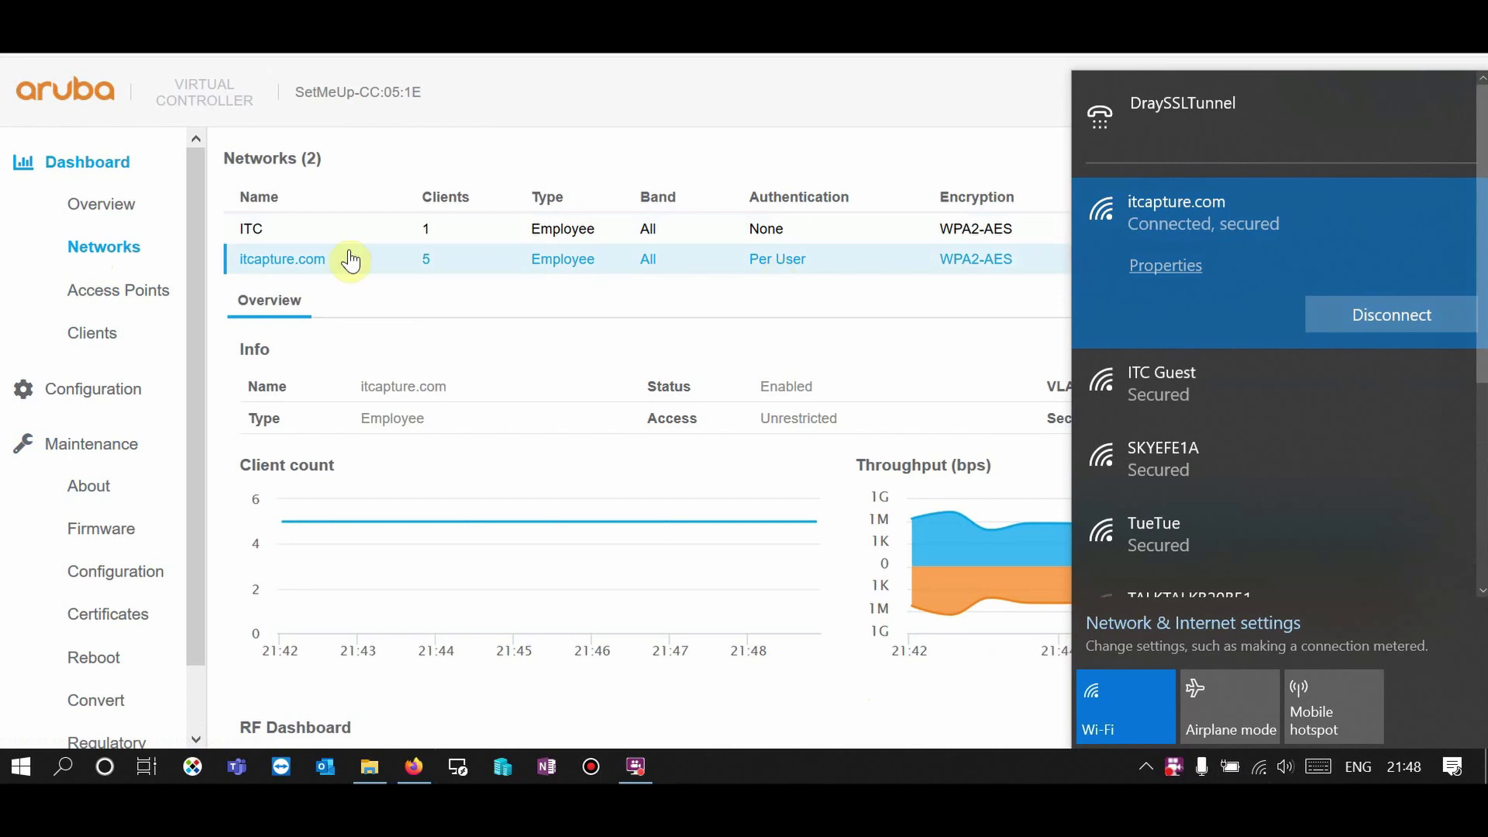
{"action": "left_click", "coordinate": [299, 277]}
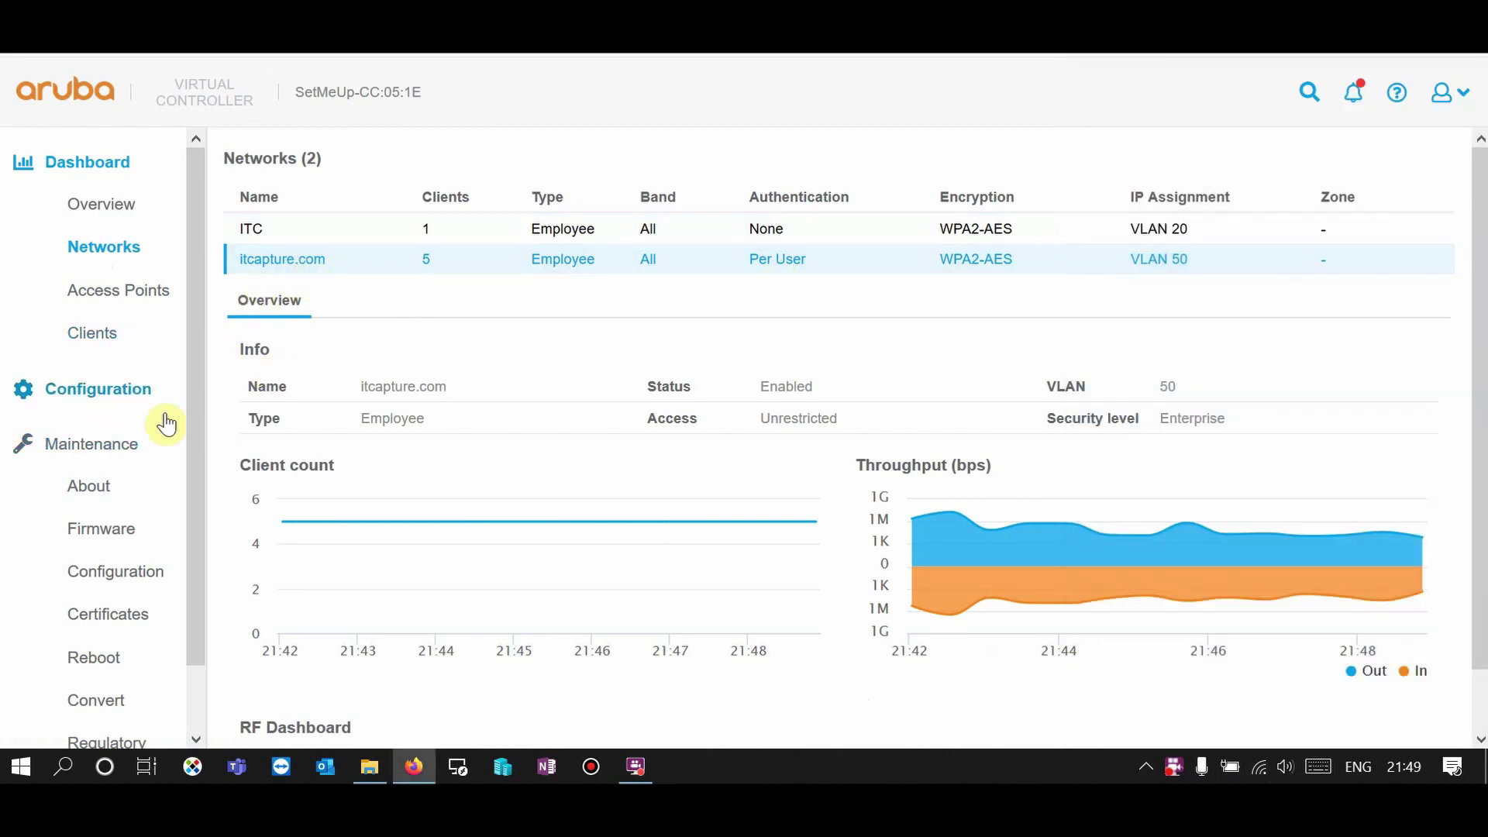
{"action": "left_click", "coordinate": [91, 402]}
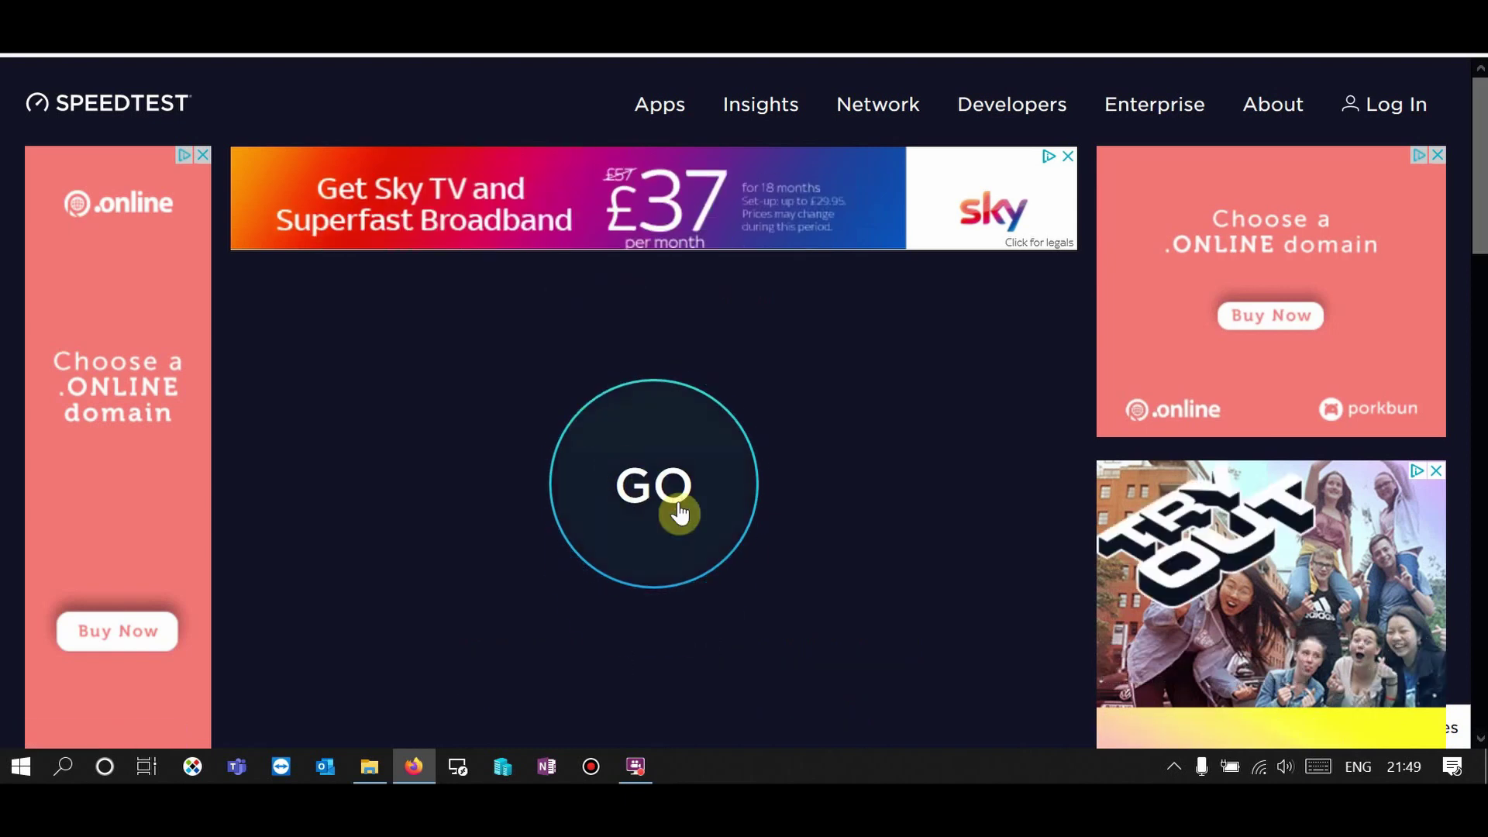
Start a Speedtest run over the itcapture.com Wi-Fi connection.
{"action": "left_click", "coordinate": [679, 506]}
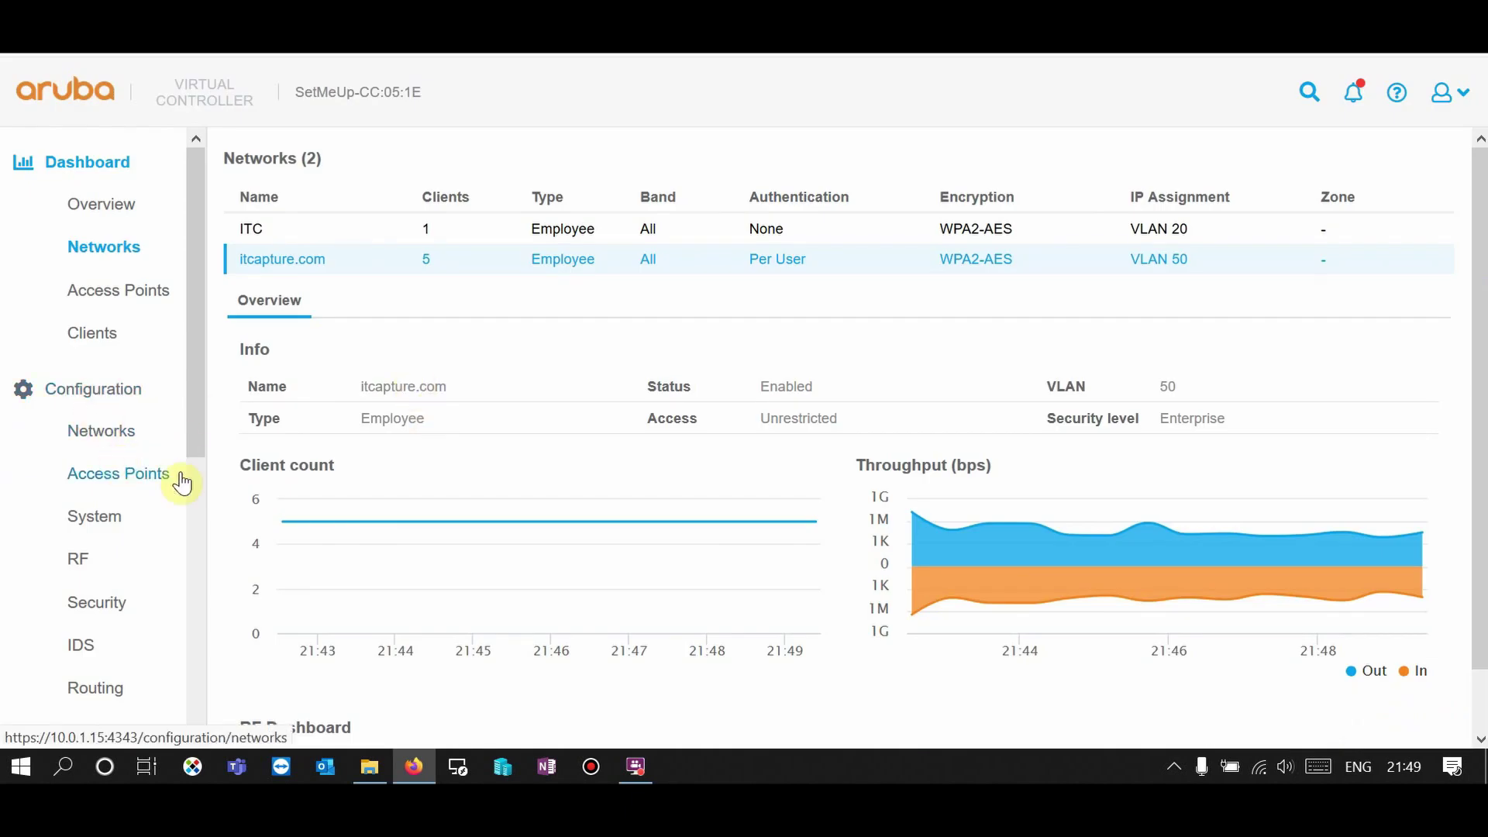
Select the itcapture.com network in the Configuration > Networks list.
{"action": "left_click", "coordinate": [116, 442]}
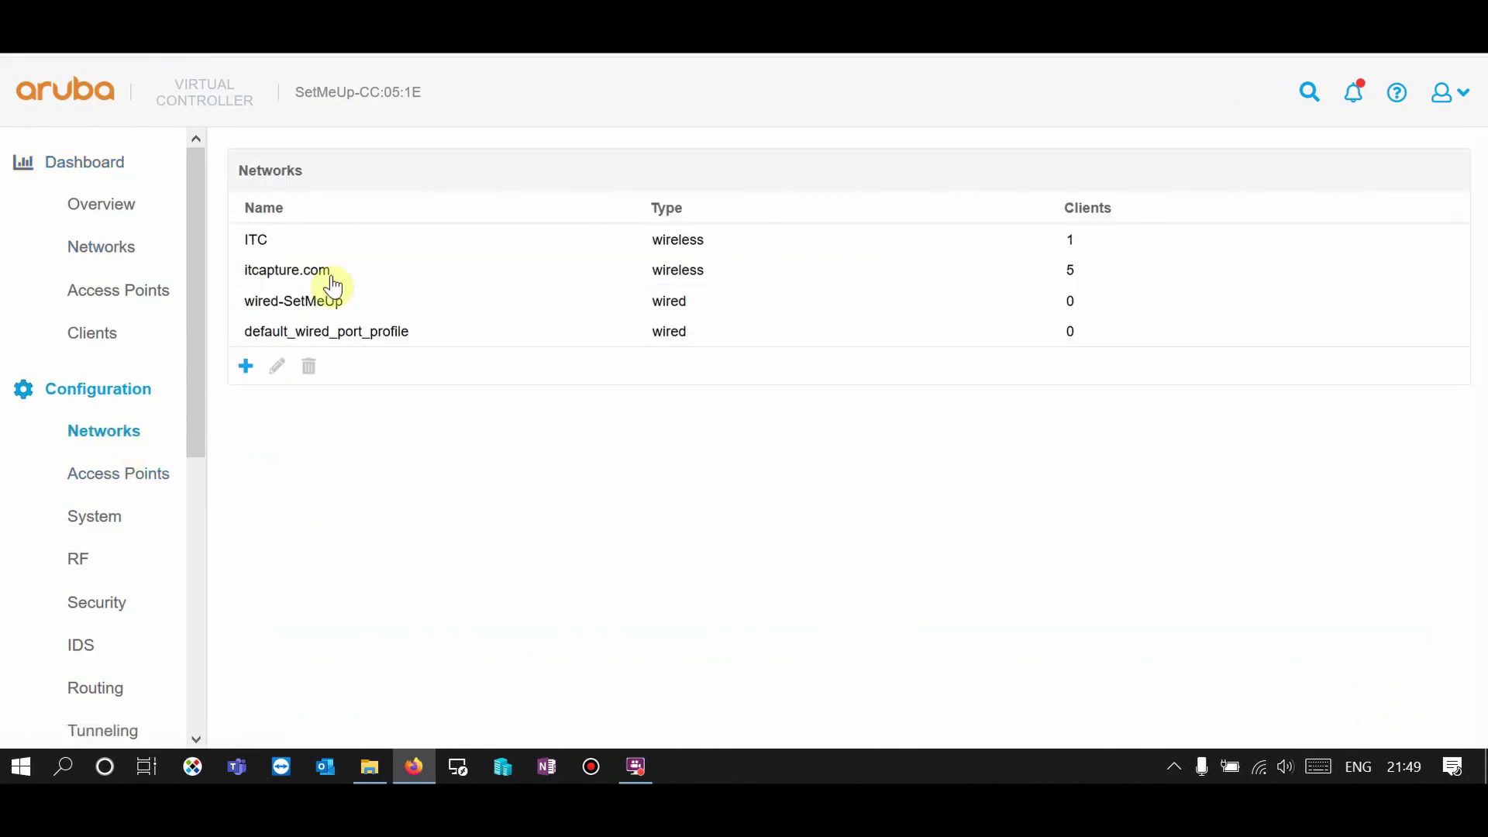
{"action": "left_click", "coordinate": [269, 280]}
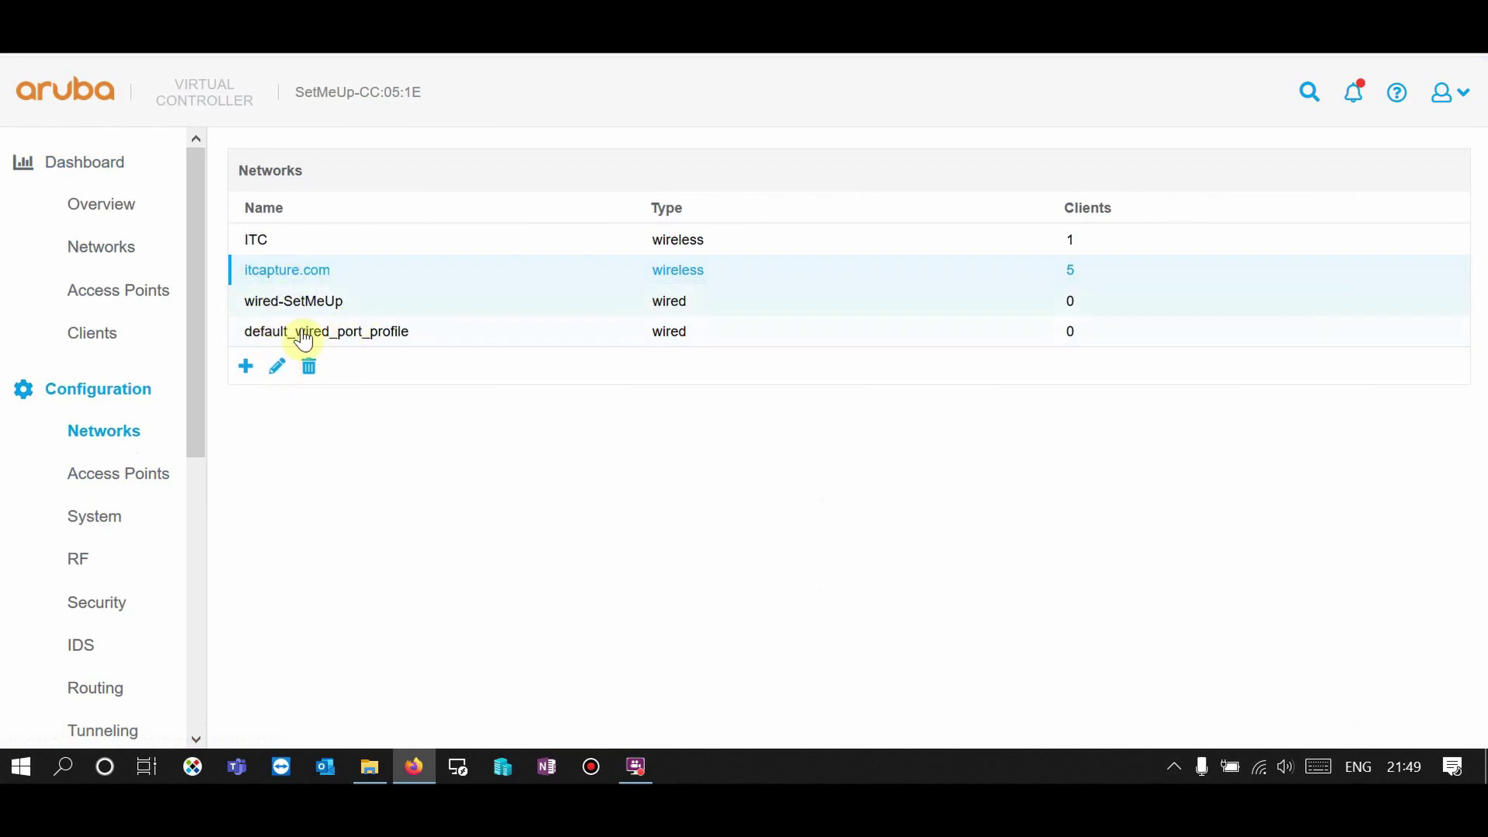
Step the itcapture.com edit wizard past Basic, VLAN and Security to the Access rules page.
{"action": "left_click", "coordinate": [277, 366]}
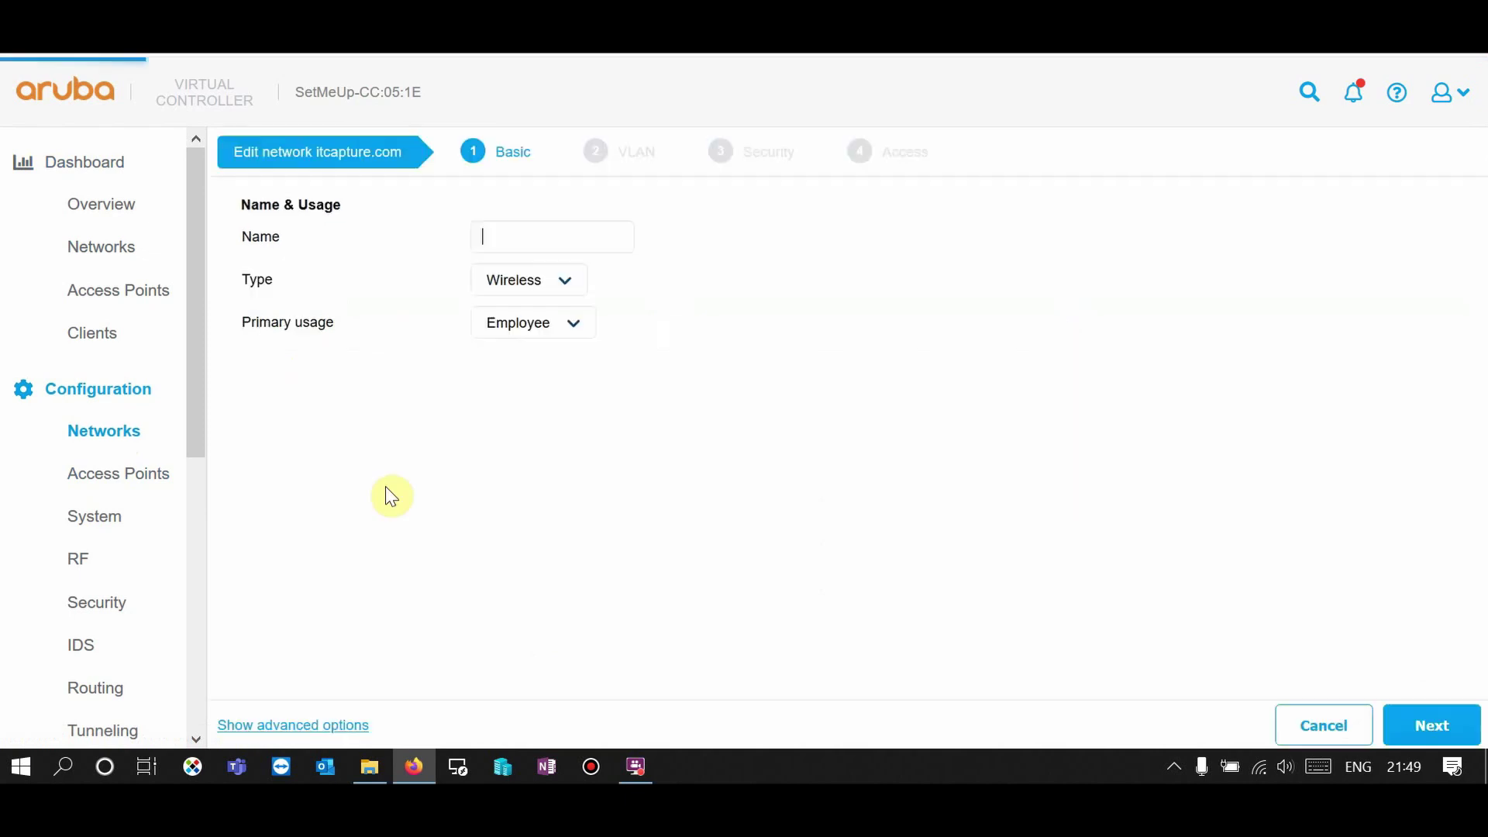
{"action": "left_click", "coordinate": [1418, 726]}
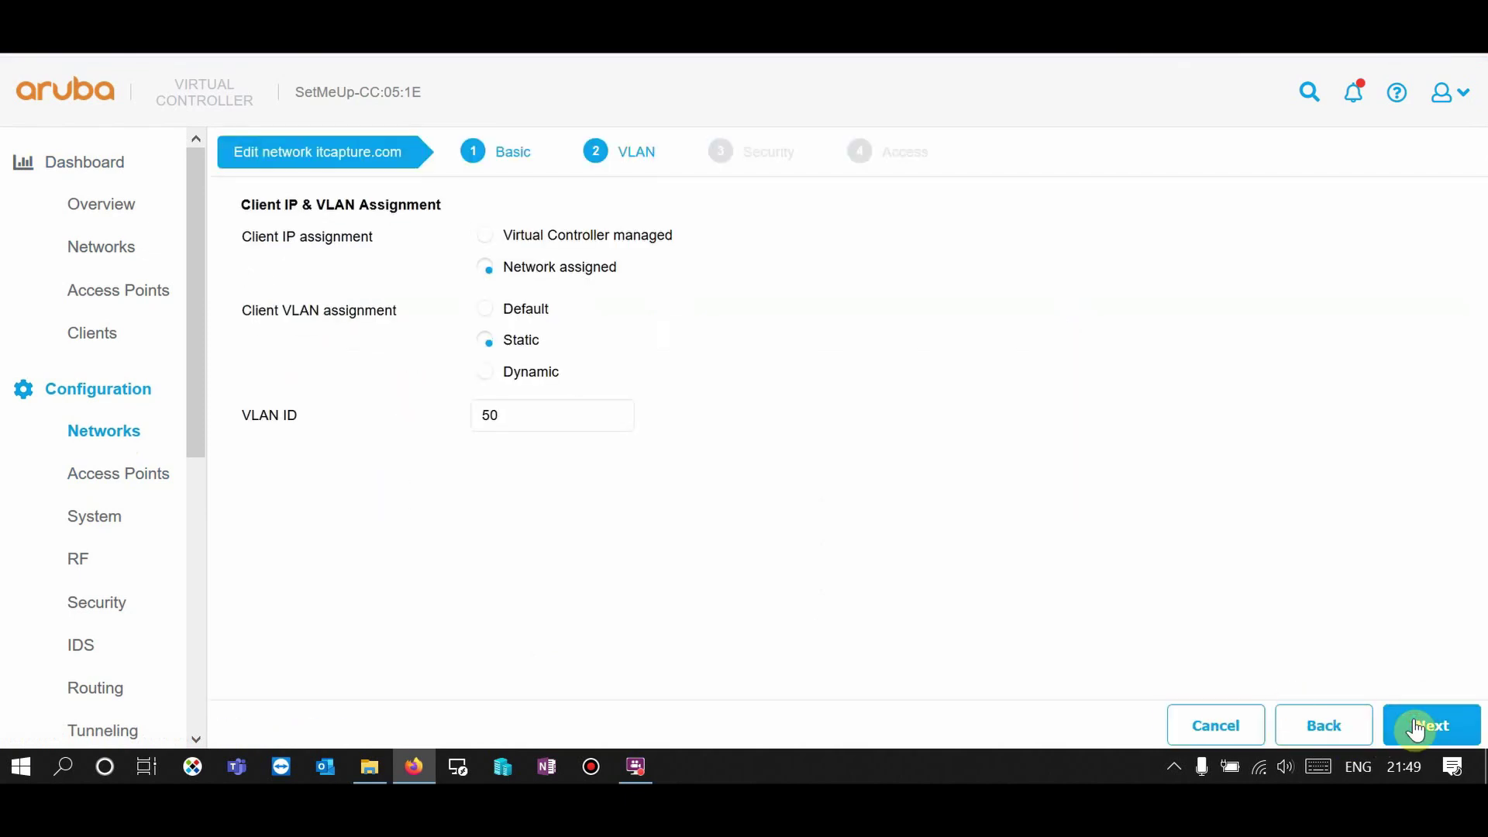
{"action": "left_click", "coordinate": [460, 423]}
{"action": "left_click", "coordinate": [533, 425]}
{"action": "left_click", "coordinate": [1430, 728]}
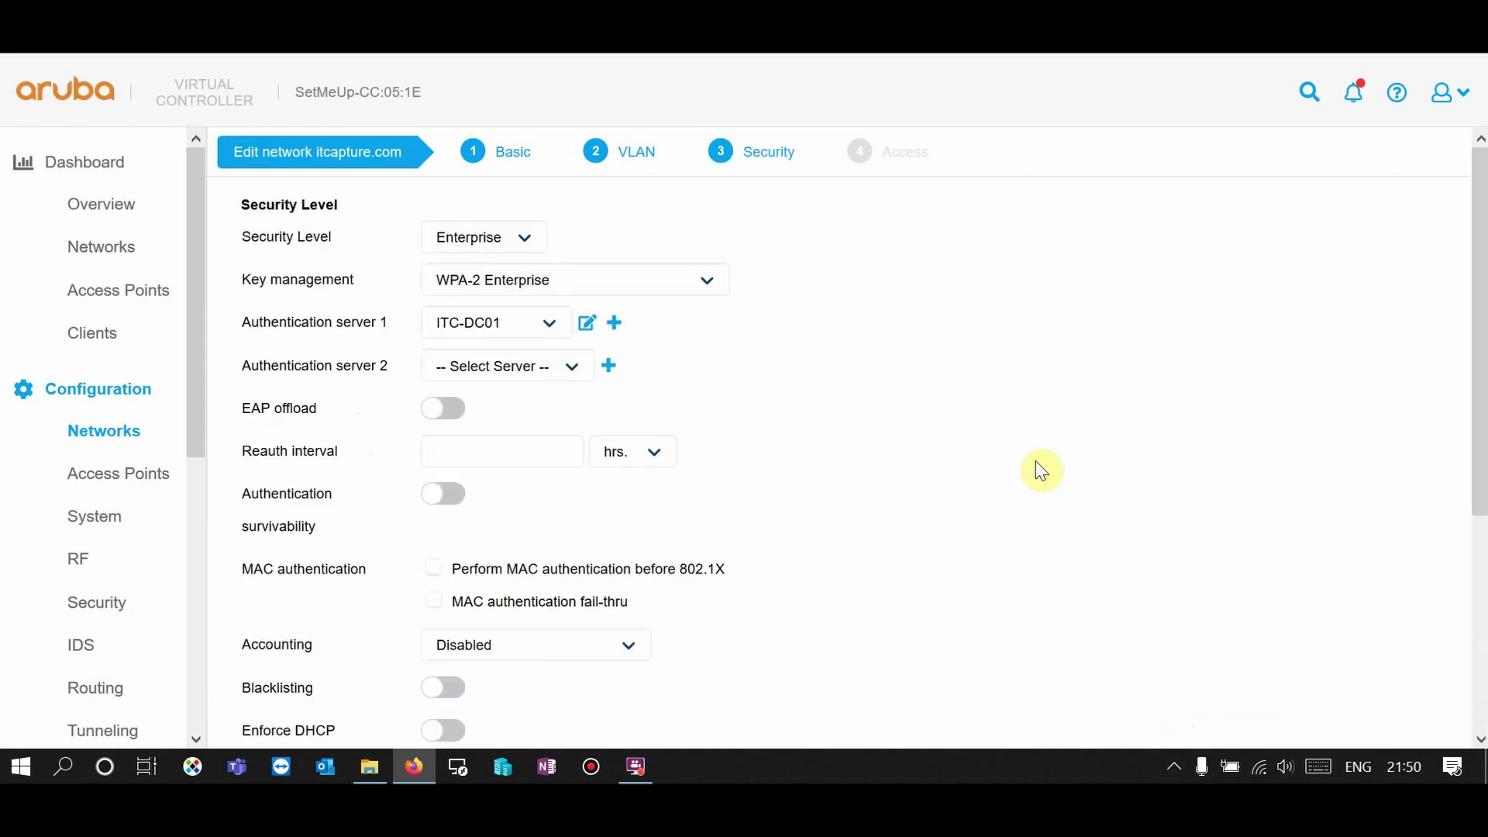
{"action": "scroll", "coordinate": [1039, 469], "scroll_direction": "down", "scroll_amount": 4}
{"action": "left_click", "coordinate": [1422, 728]}
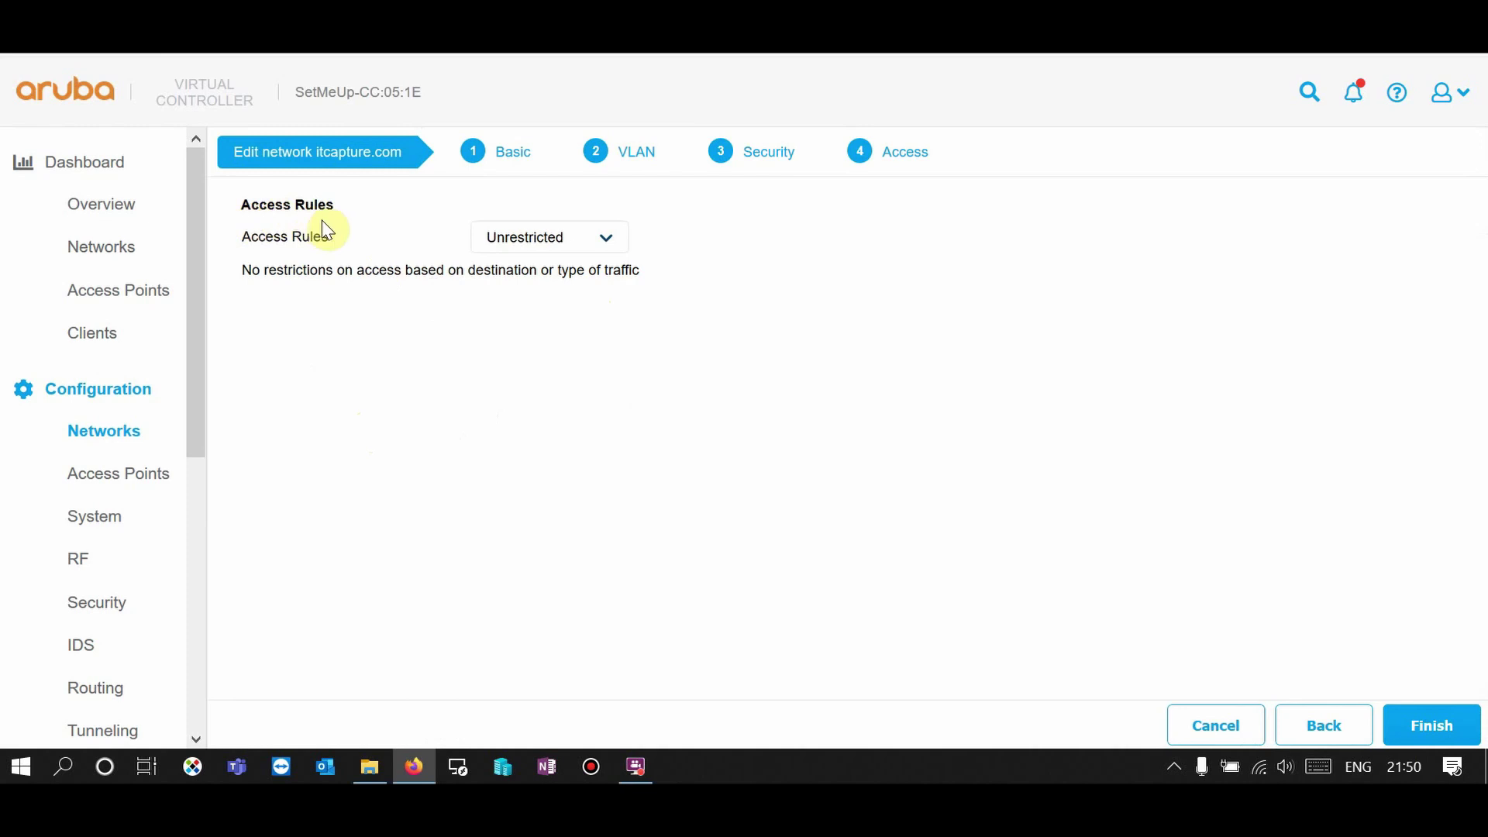
Switch access rules to Role-based and start a new rule for the itcapture.com role.
{"action": "left_click", "coordinate": [604, 246]}
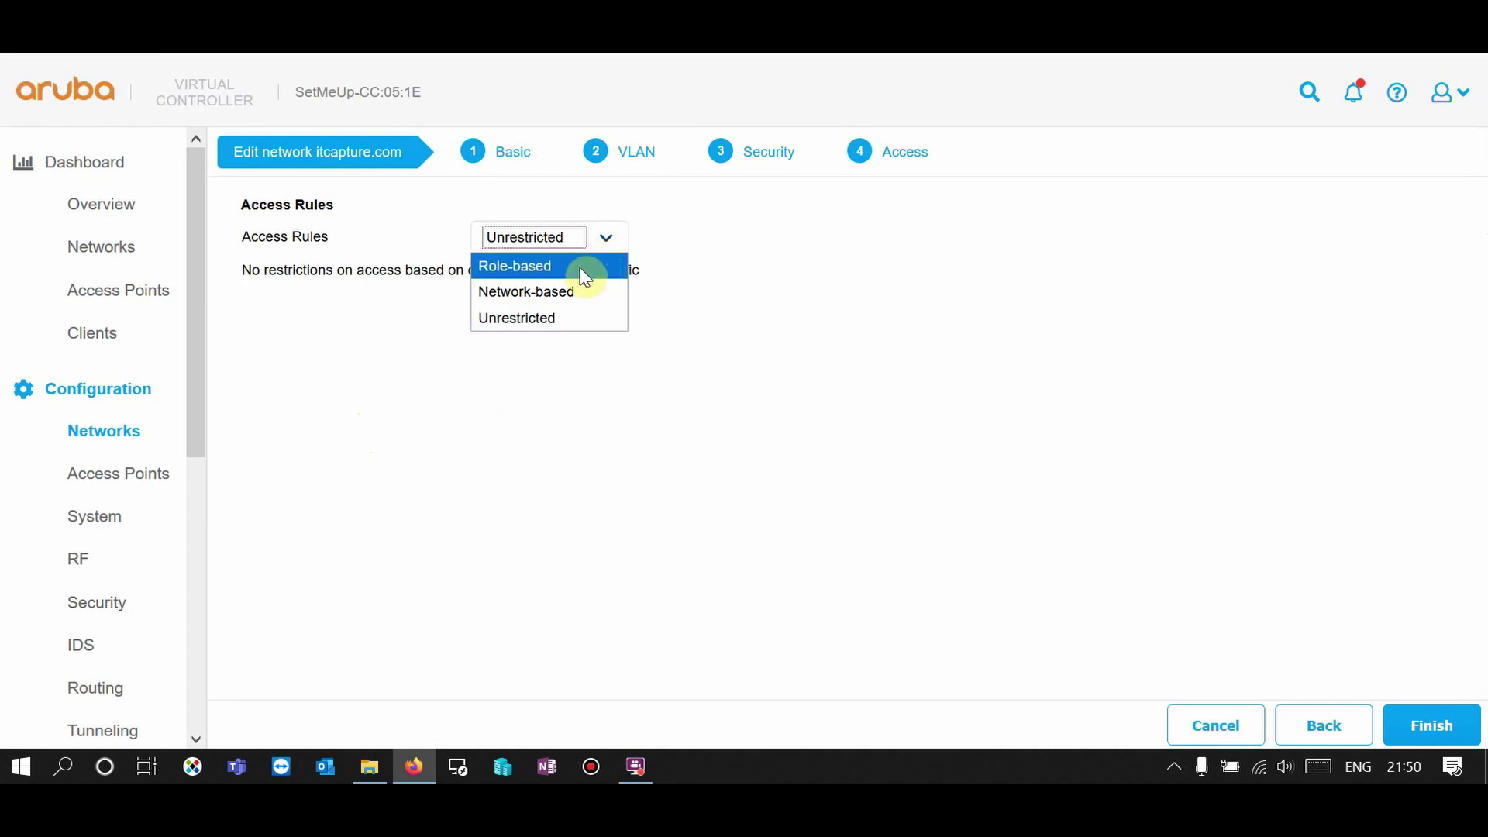
{"action": "left_click", "coordinate": [583, 271]}
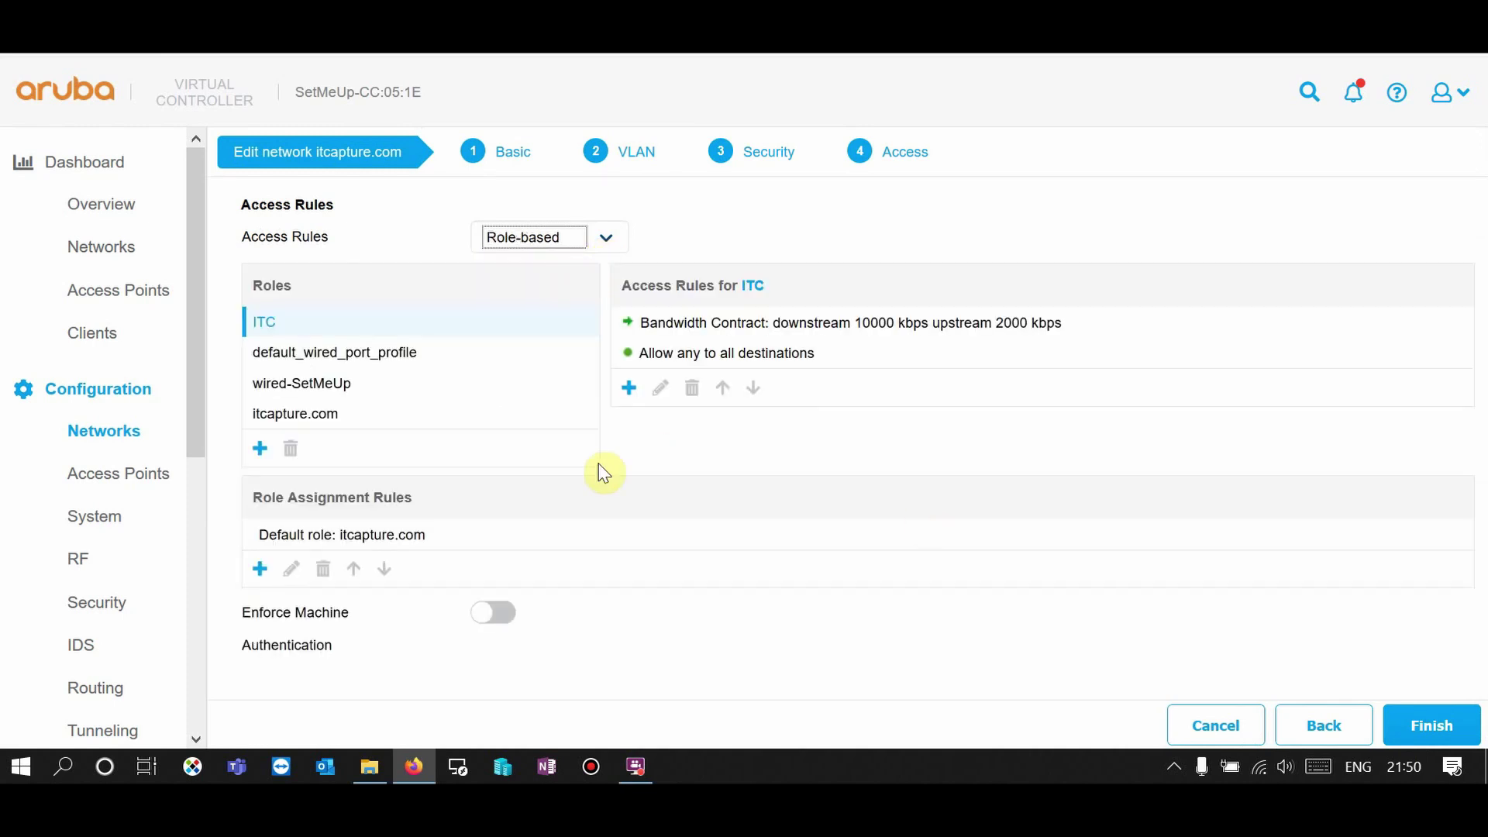
{"action": "left_click", "coordinate": [309, 431]}
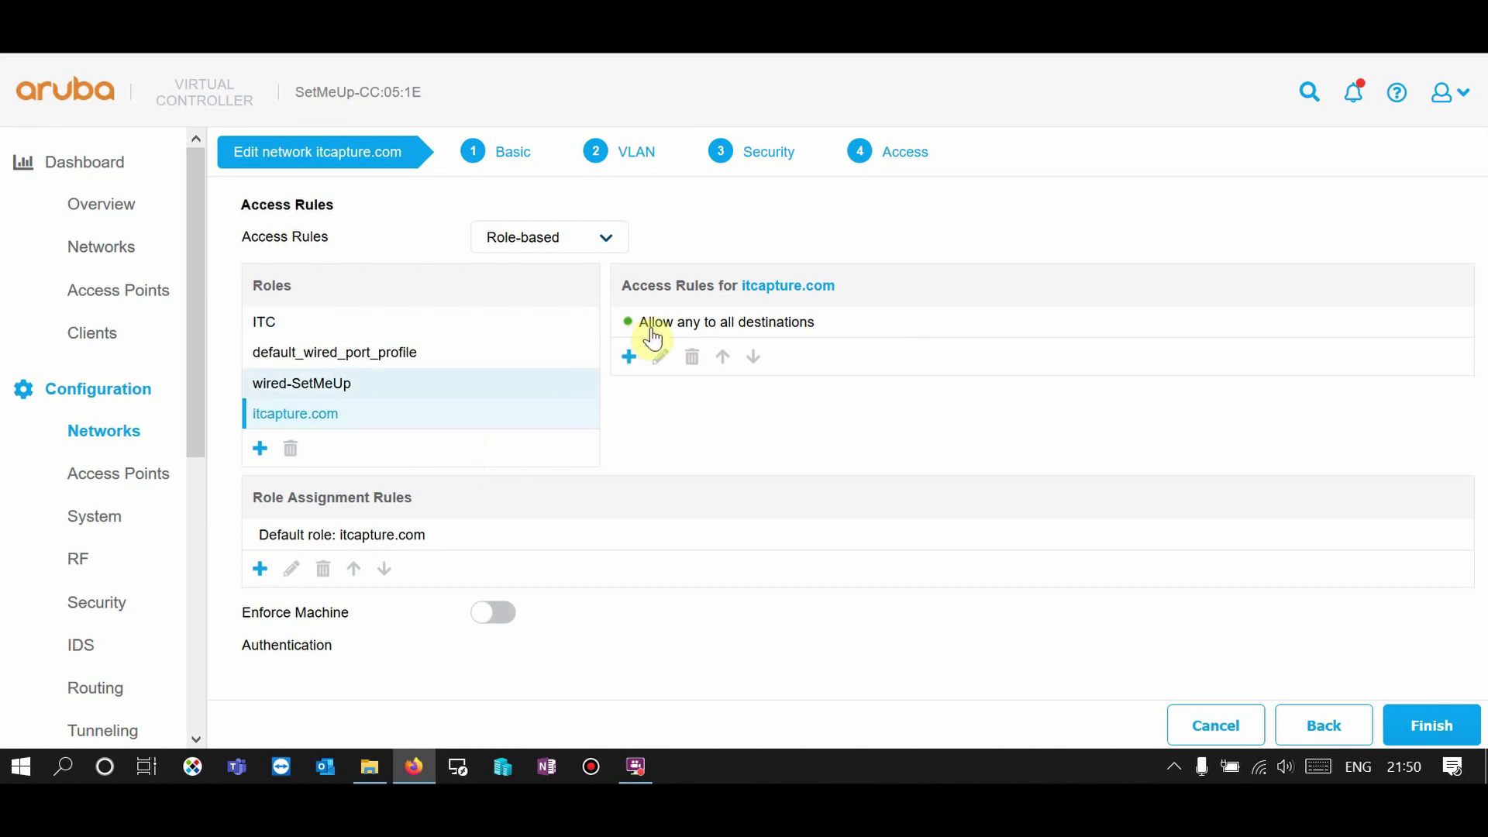
{"action": "left_click", "coordinate": [682, 322]}
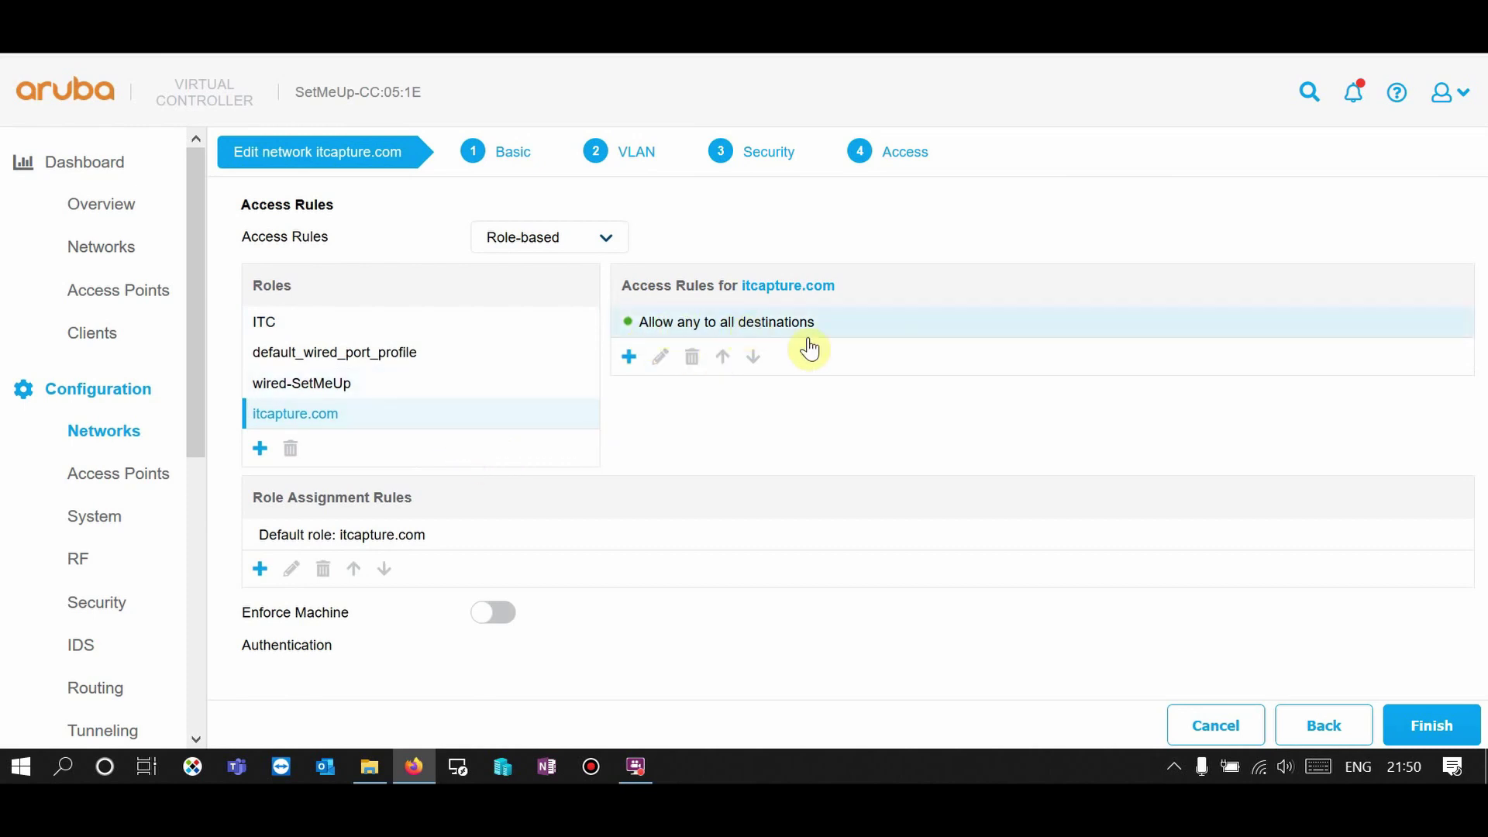
{"action": "left_click", "coordinate": [630, 359]}
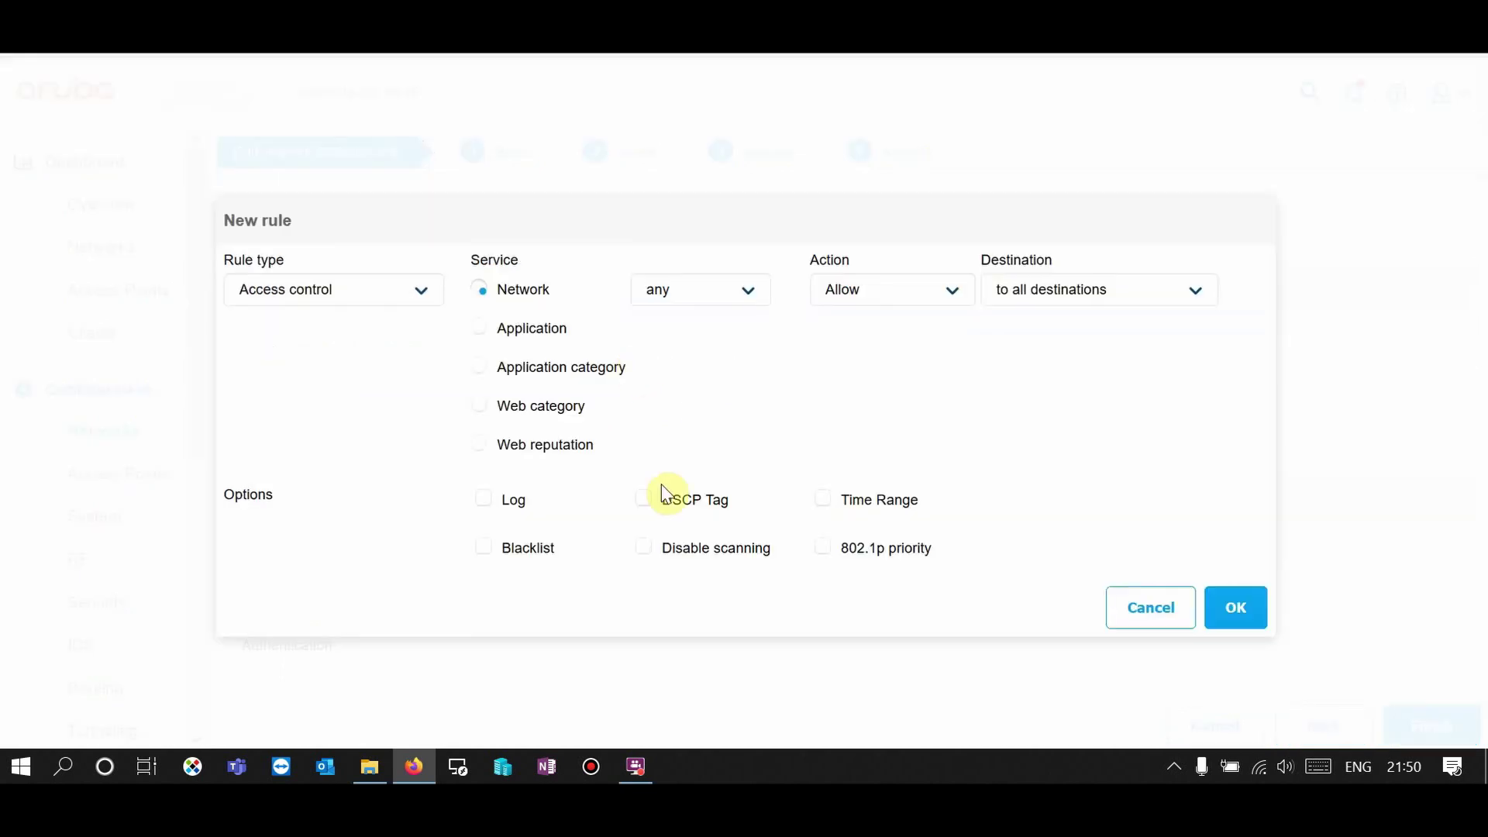
Add a Bandwidth Contract rule of 10000 kbps downstream and upstream, then finish the network edit.
{"action": "left_click", "coordinate": [416, 301]}
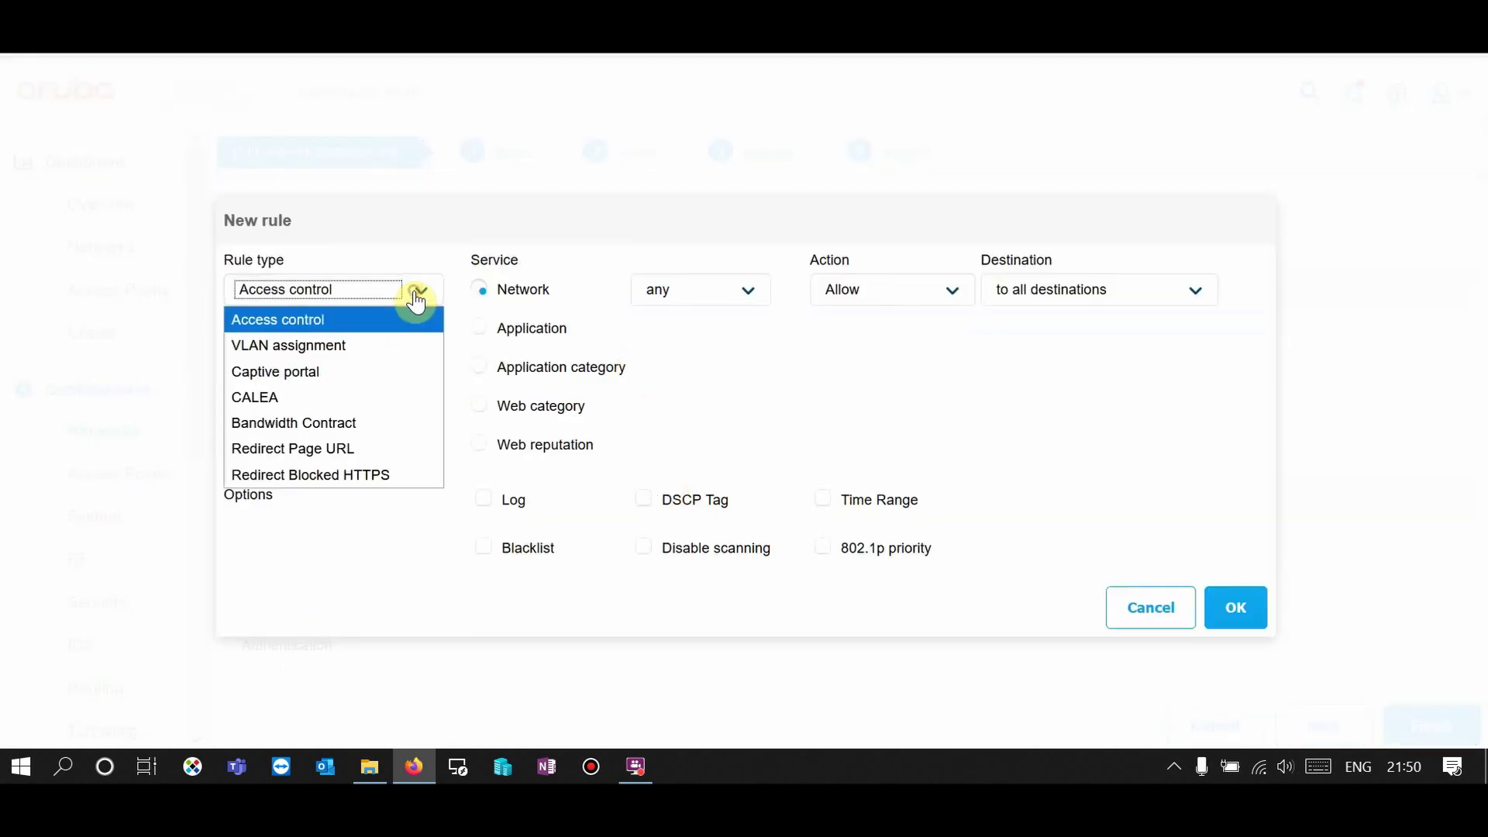
{"action": "left_click", "coordinate": [384, 421]}
{"action": "left_click", "coordinate": [612, 314]}
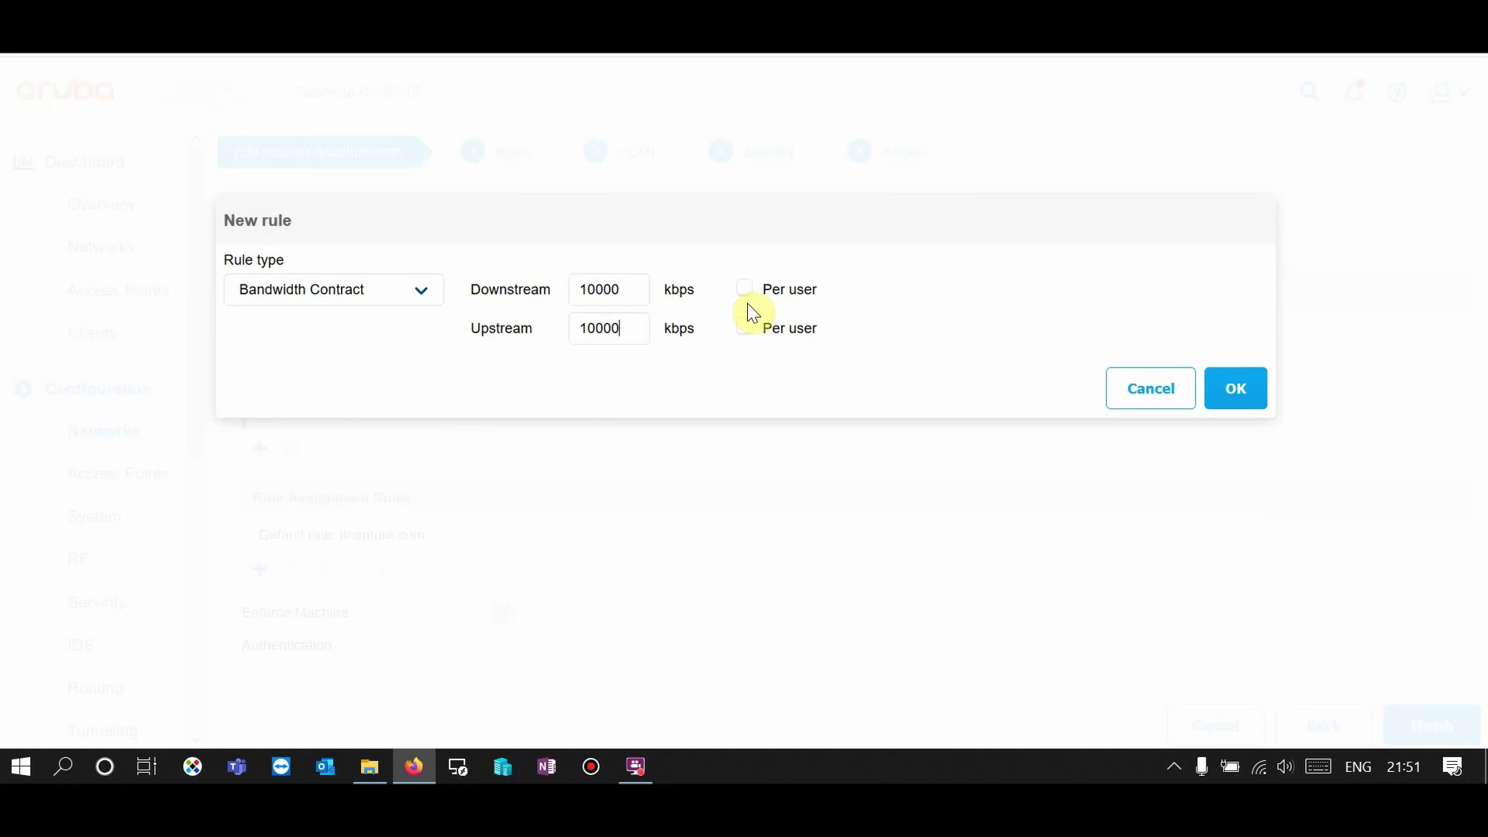
{"action": "left_click", "coordinate": [742, 290]}
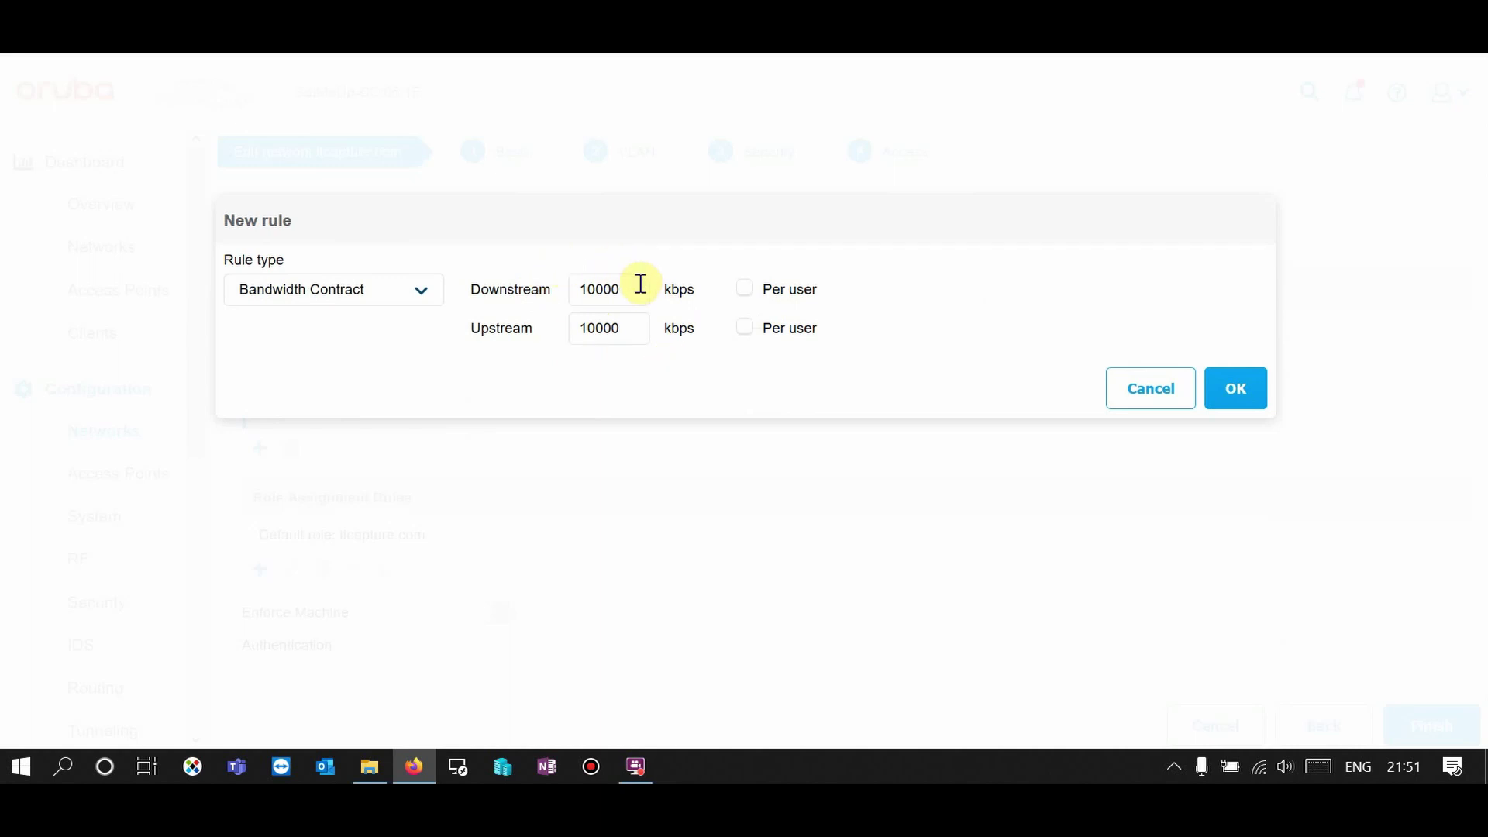
{"action": "left_click", "coordinate": [640, 324]}
{"action": "left_click", "coordinate": [1225, 383]}
{"action": "left_click", "coordinate": [1407, 713]}
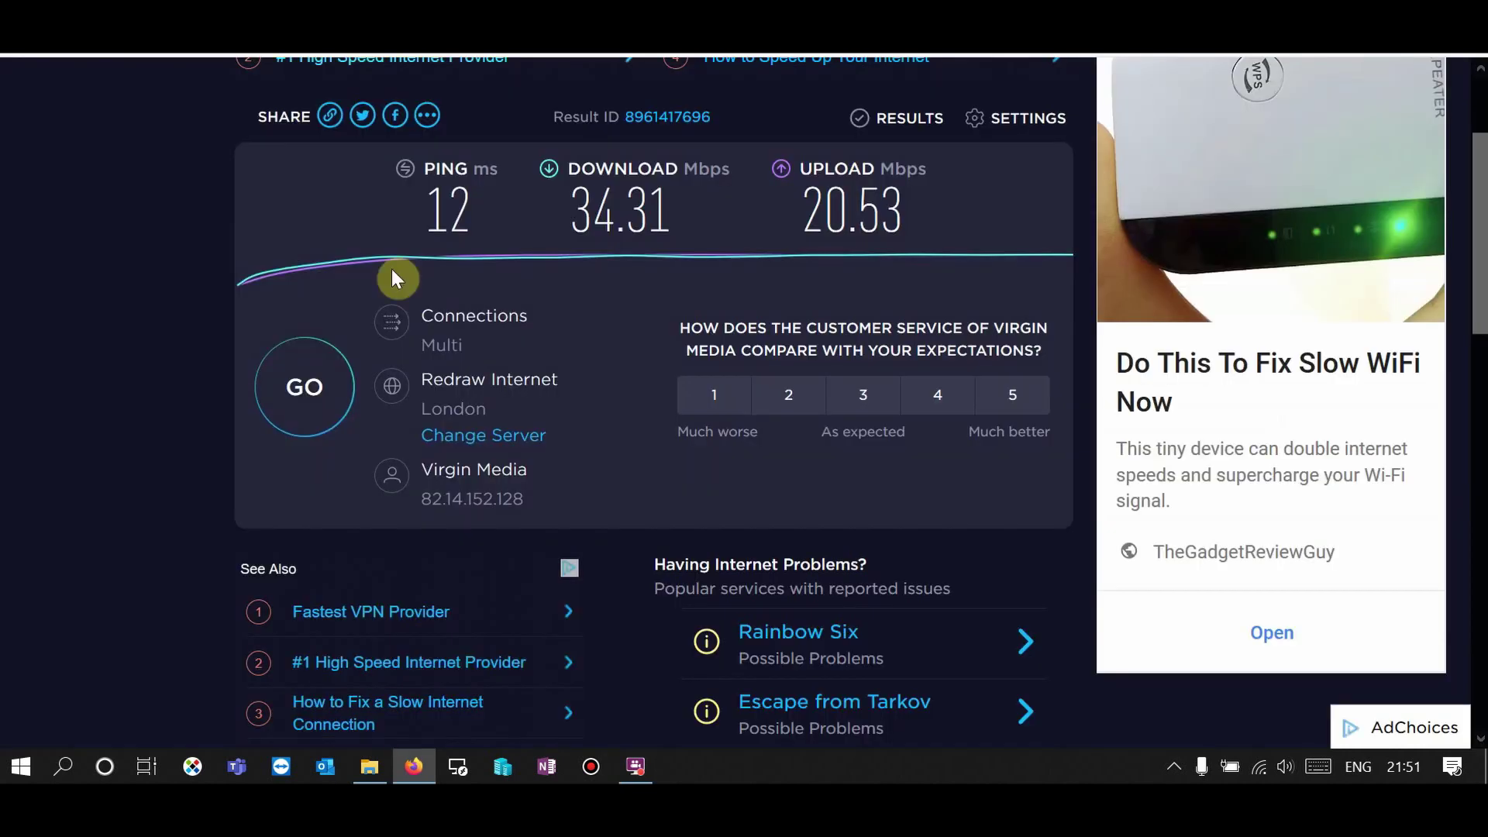
Rerun Speedtest (7.41 Mbps down, about 10 Mbps up) and confirm itcapture.com Wi-Fi is connected.
{"action": "left_click", "coordinate": [310, 403]}
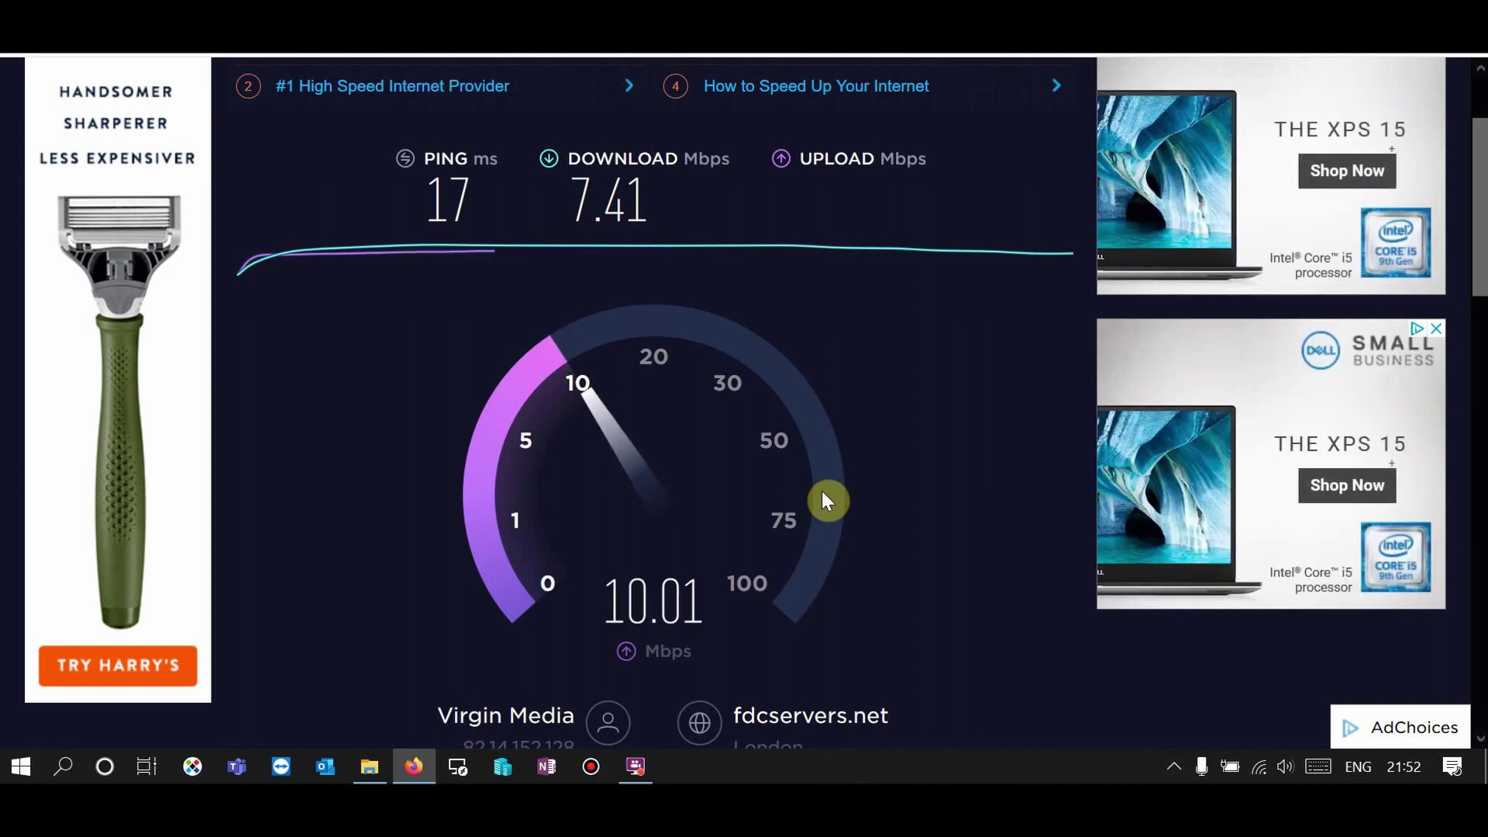
{"action": "left_click", "coordinate": [1263, 763]}
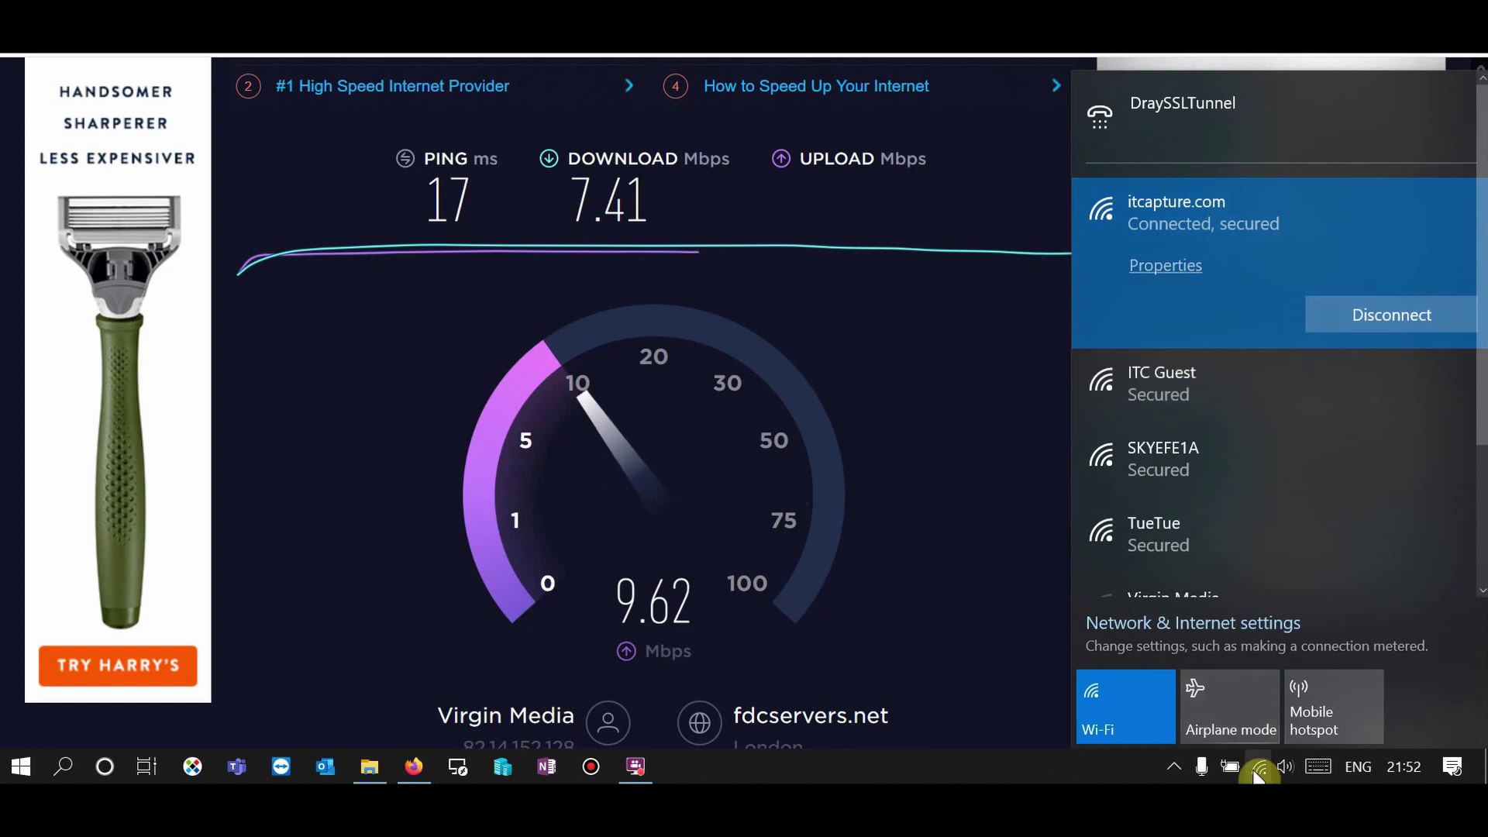
{"action": "left_click", "coordinate": [839, 492]}
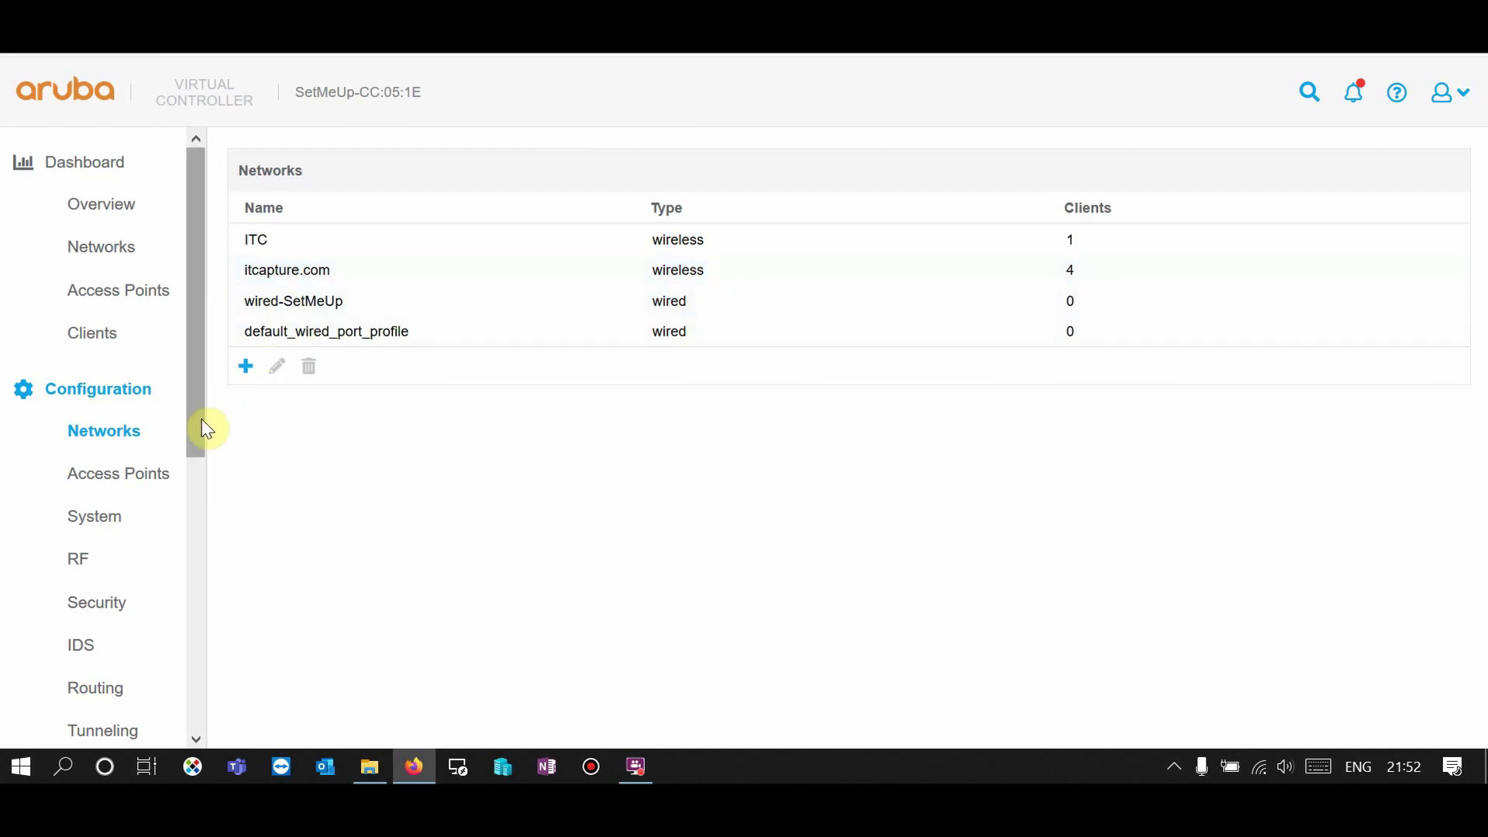
Open Security > Roles and select itcapture.com's 10000/10000 kbps Bandwidth Contract rule.
{"action": "left_click_drag", "start_coordinate": [207, 426], "coordinate": [196, 528]}
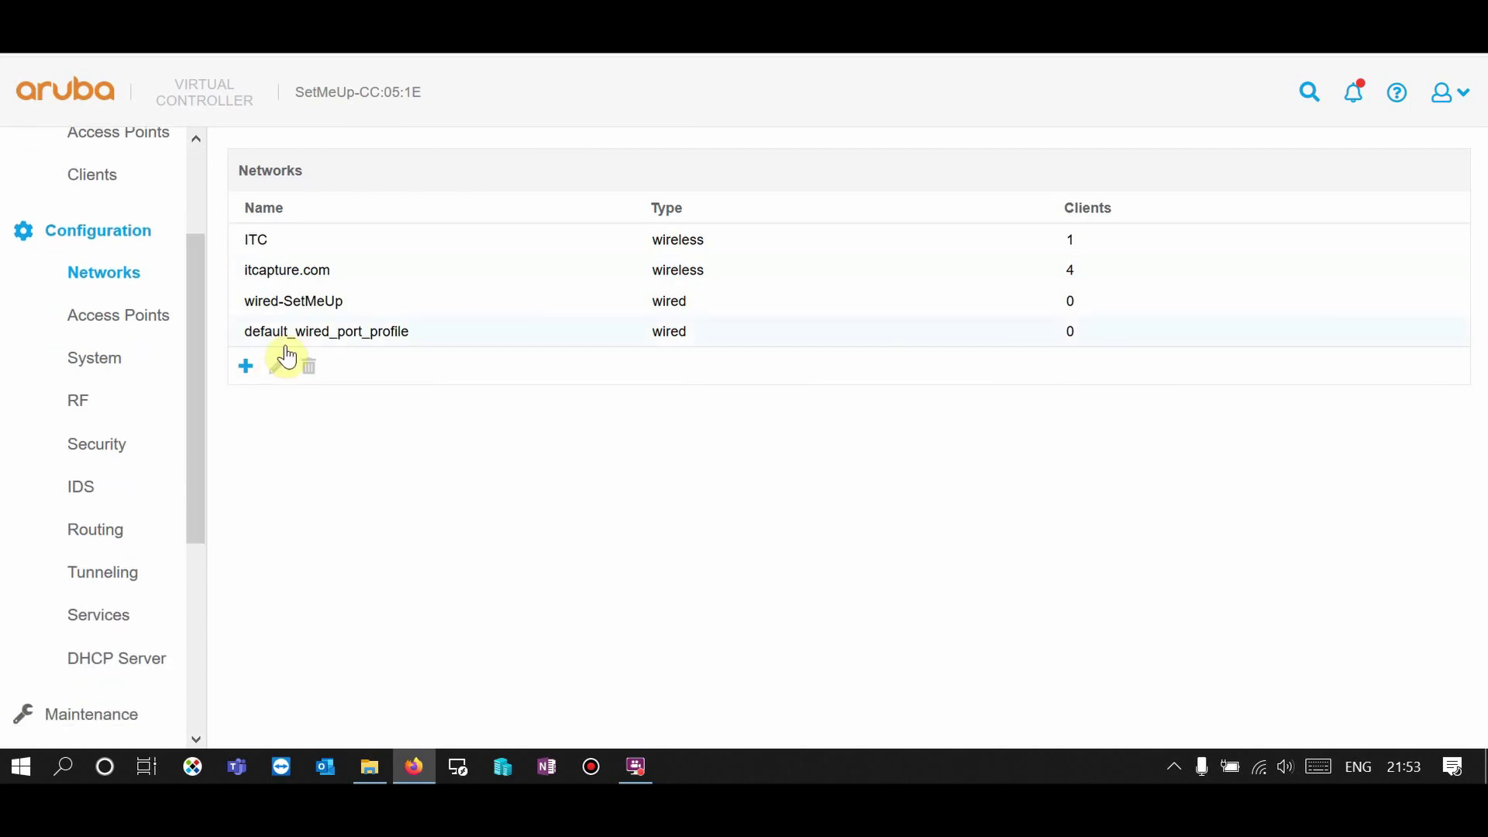
{"action": "left_click", "coordinate": [112, 454]}
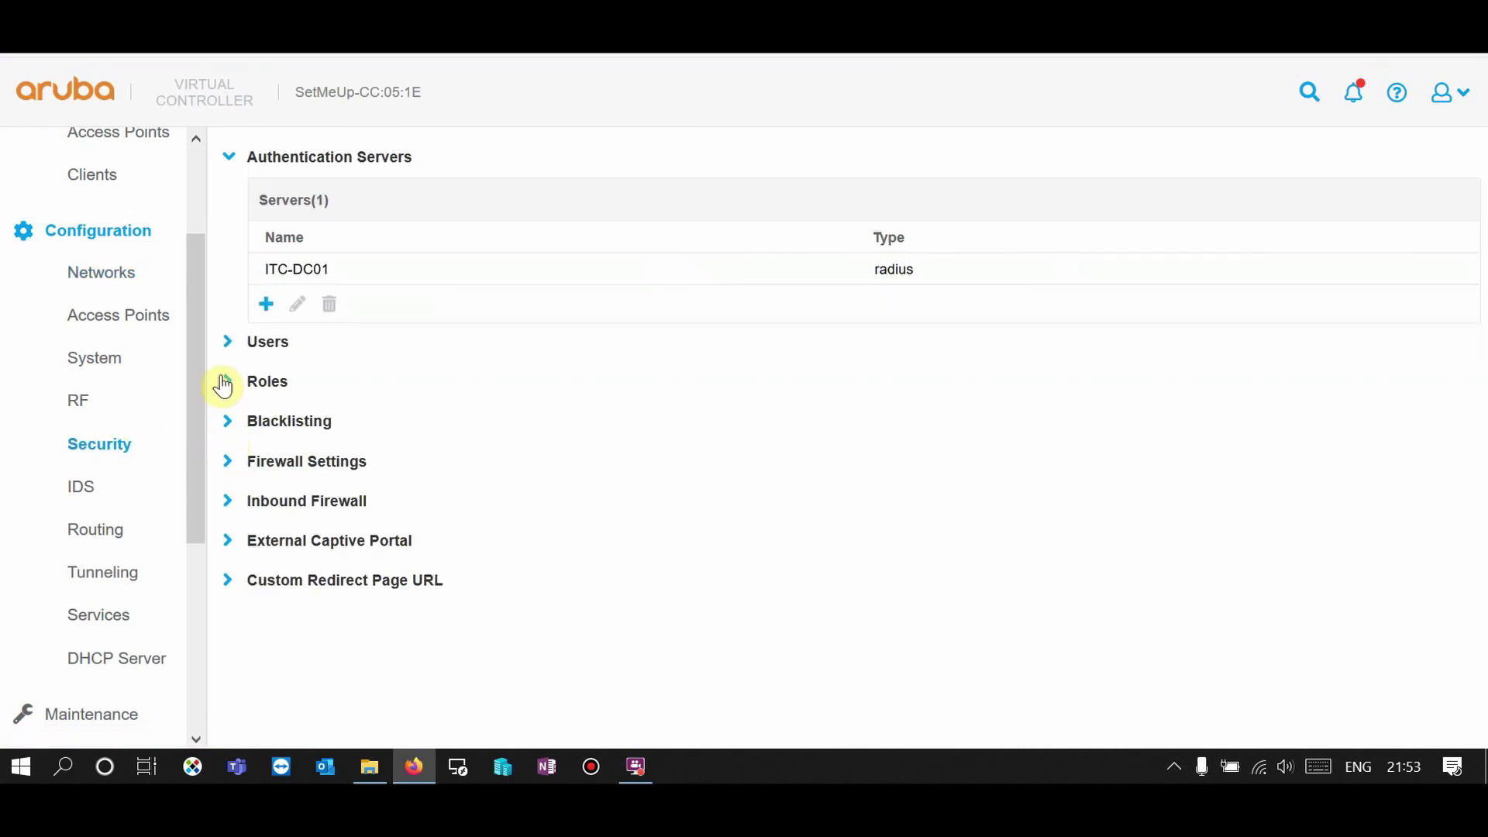
{"action": "left_click", "coordinate": [225, 383]}
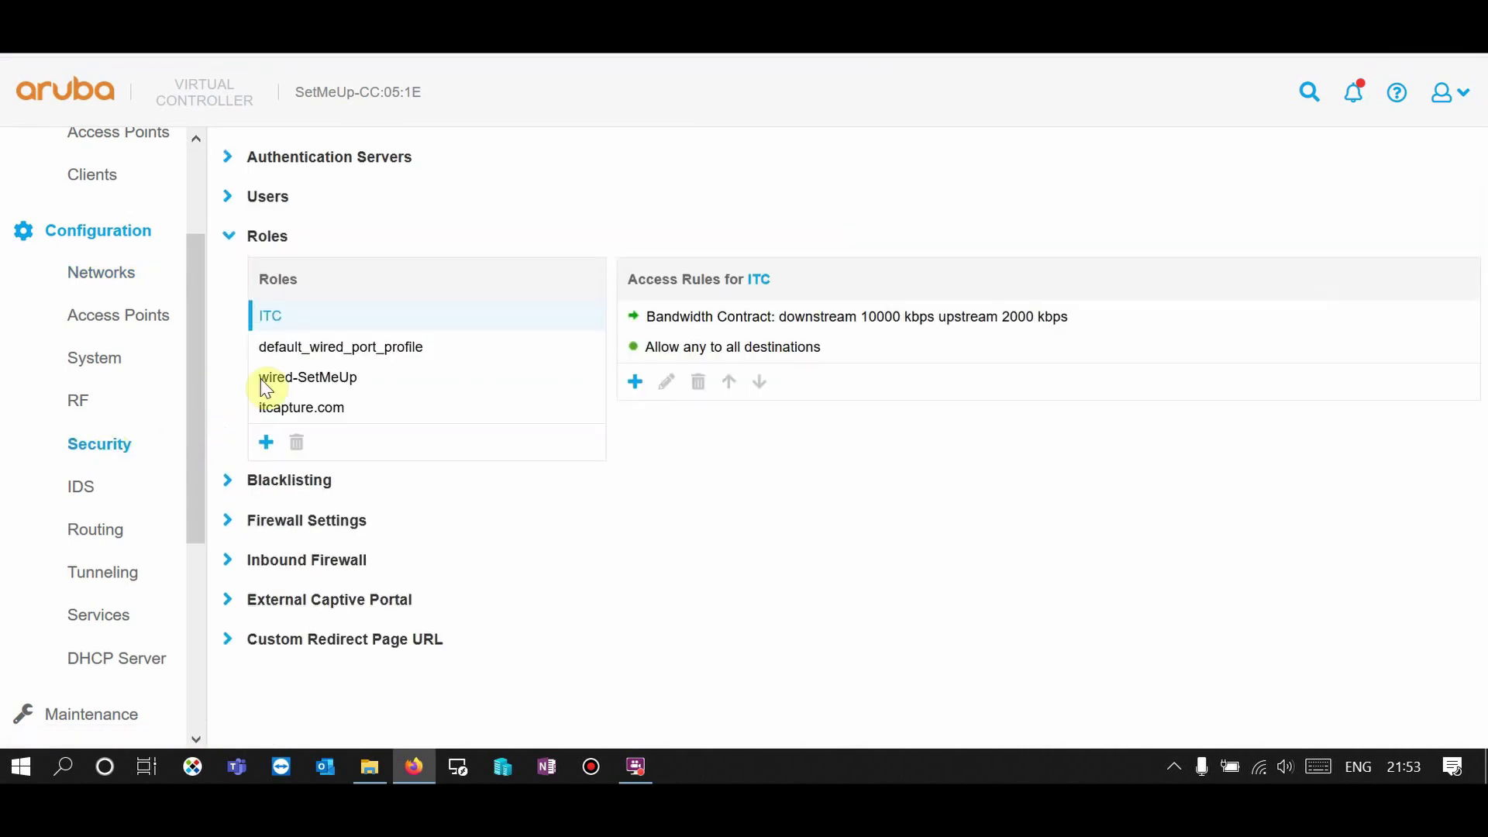
{"action": "left_click", "coordinate": [351, 422]}
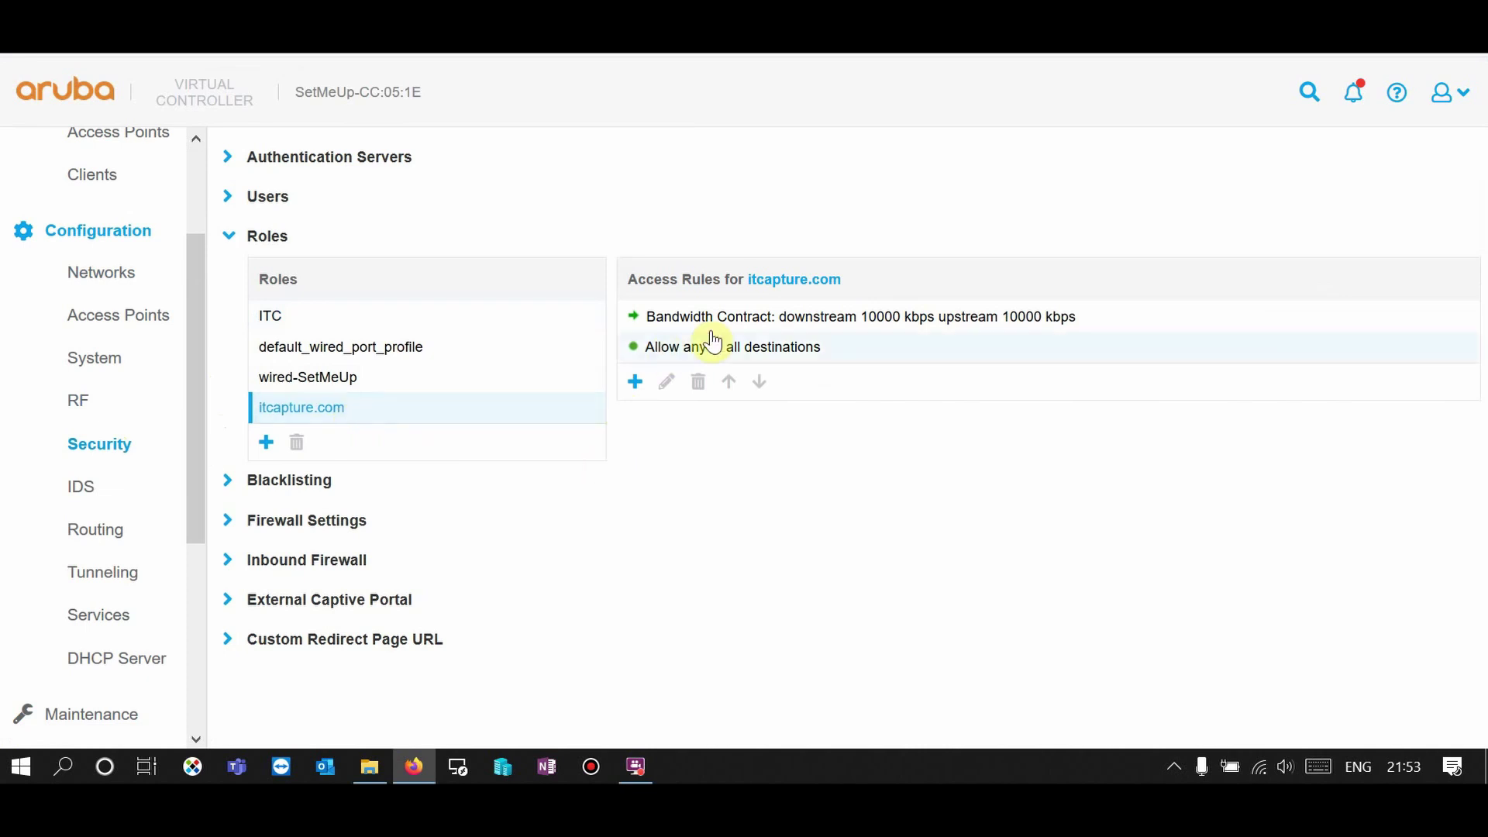
{"action": "left_click", "coordinate": [750, 323]}
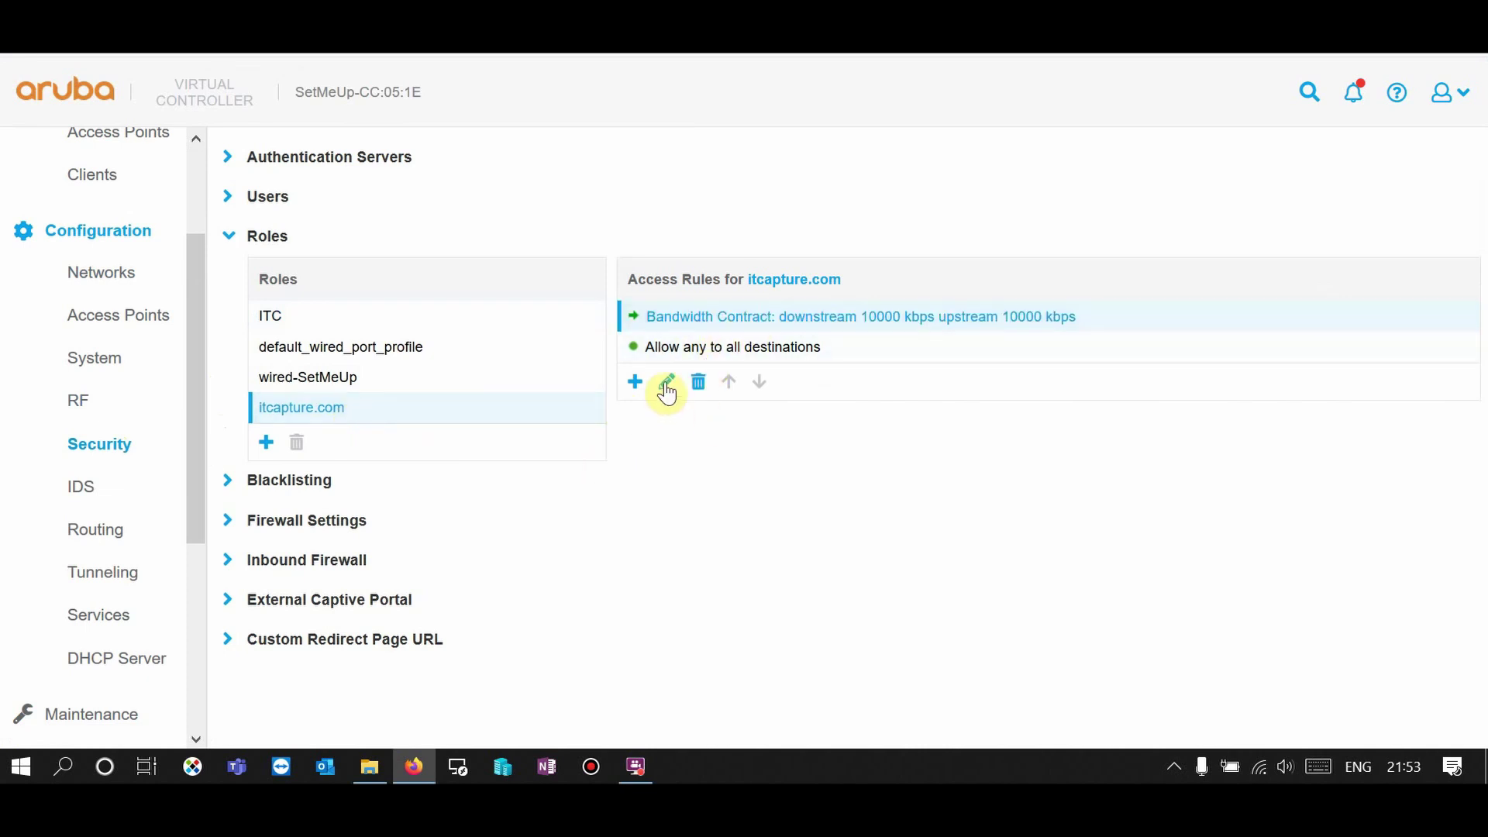
Edit the bandwidth contract to 15000 kbps downstream and 5000 kbps upstream and confirm.
{"action": "left_click", "coordinate": [666, 382]}
{"action": "double_click", "coordinate": [644, 291]}
{"action": "left_click_drag", "start_coordinate": [641, 300], "coordinate": [583, 301]}
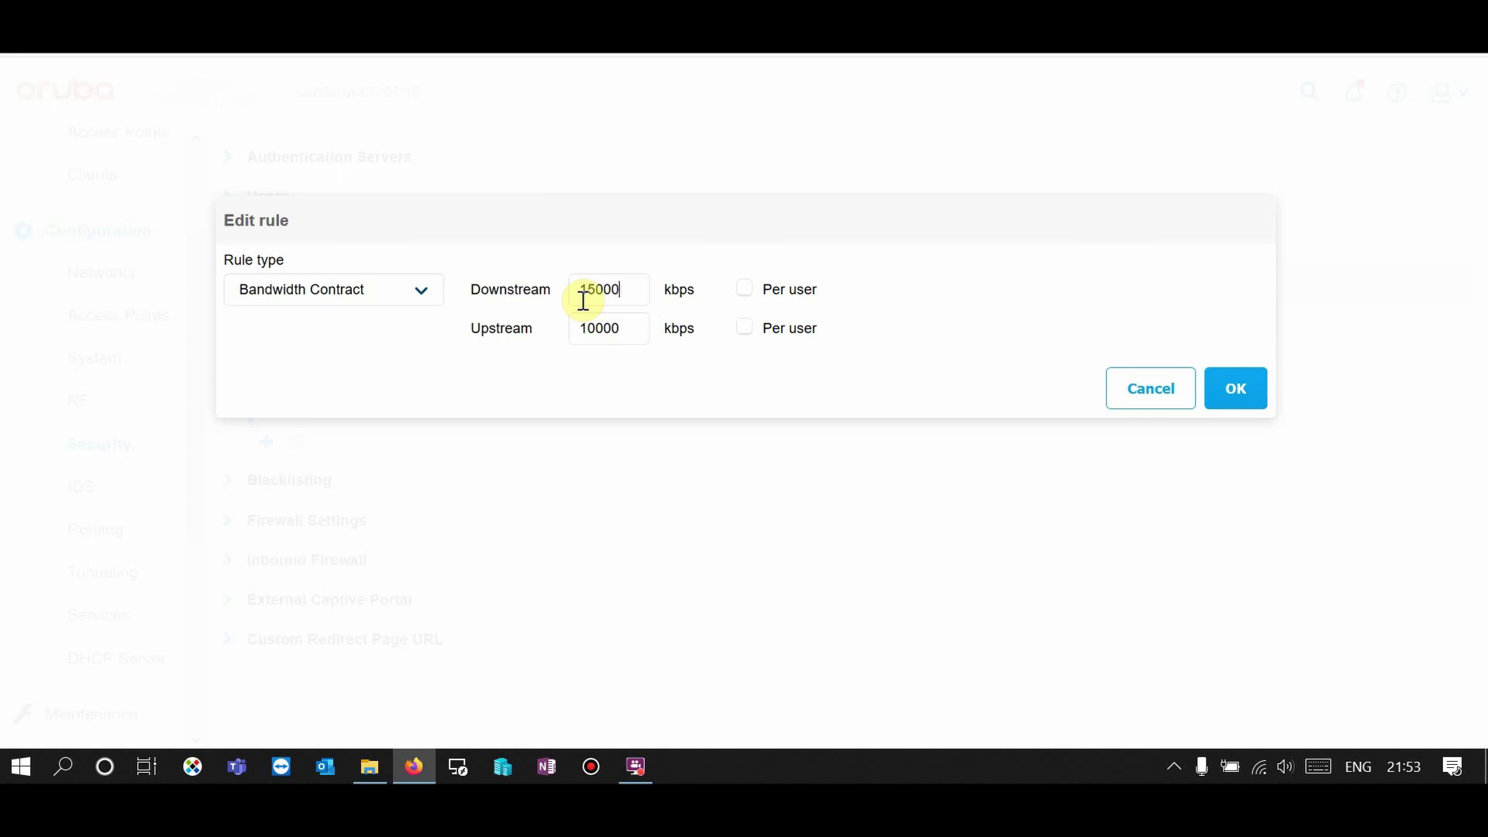
{"action": "left_click", "coordinate": [625, 331]}
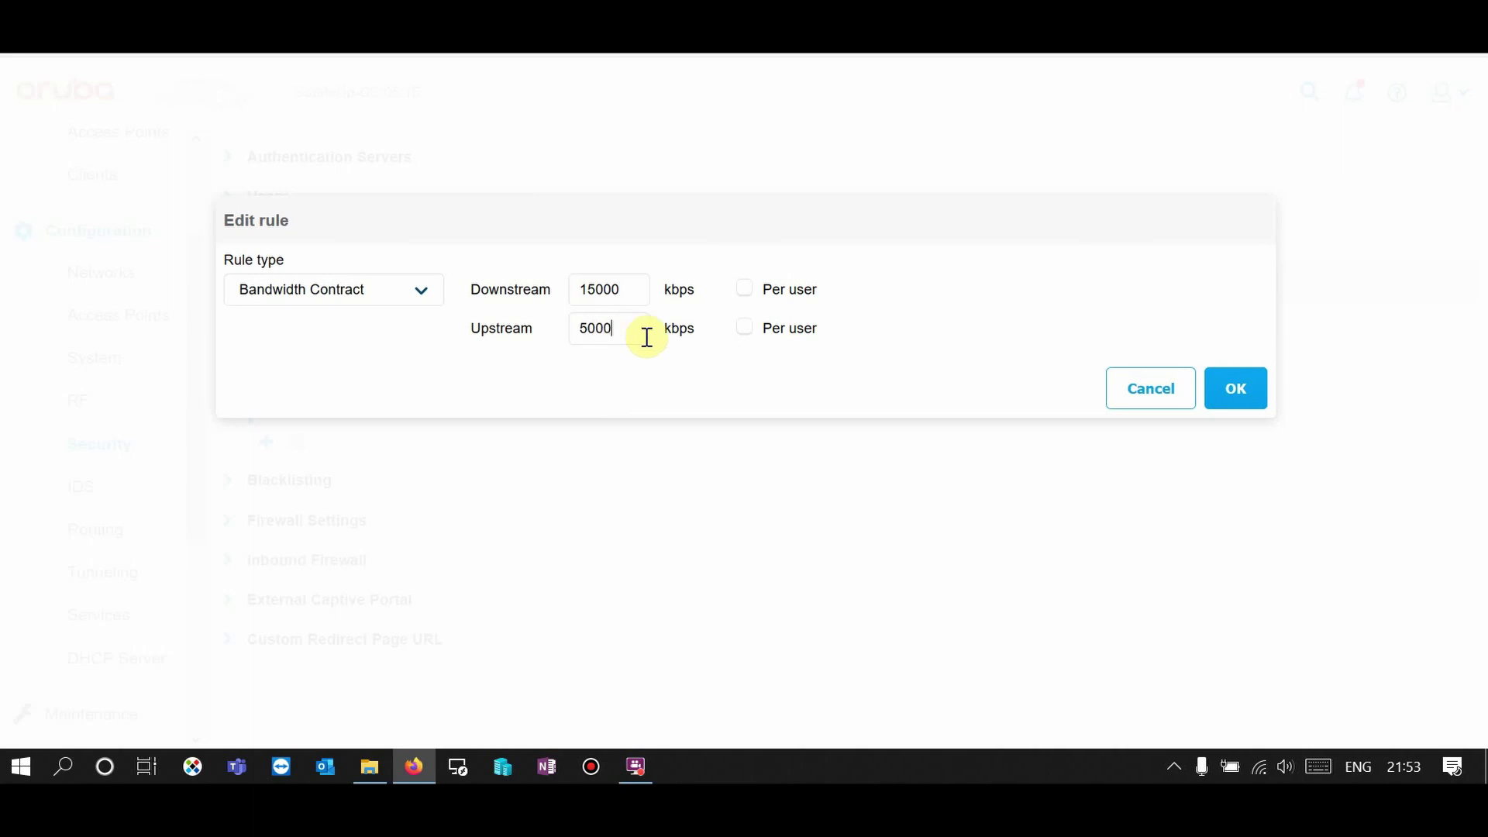
{"action": "left_click", "coordinate": [1236, 388]}
{"action": "left_click", "coordinate": [1430, 723]}
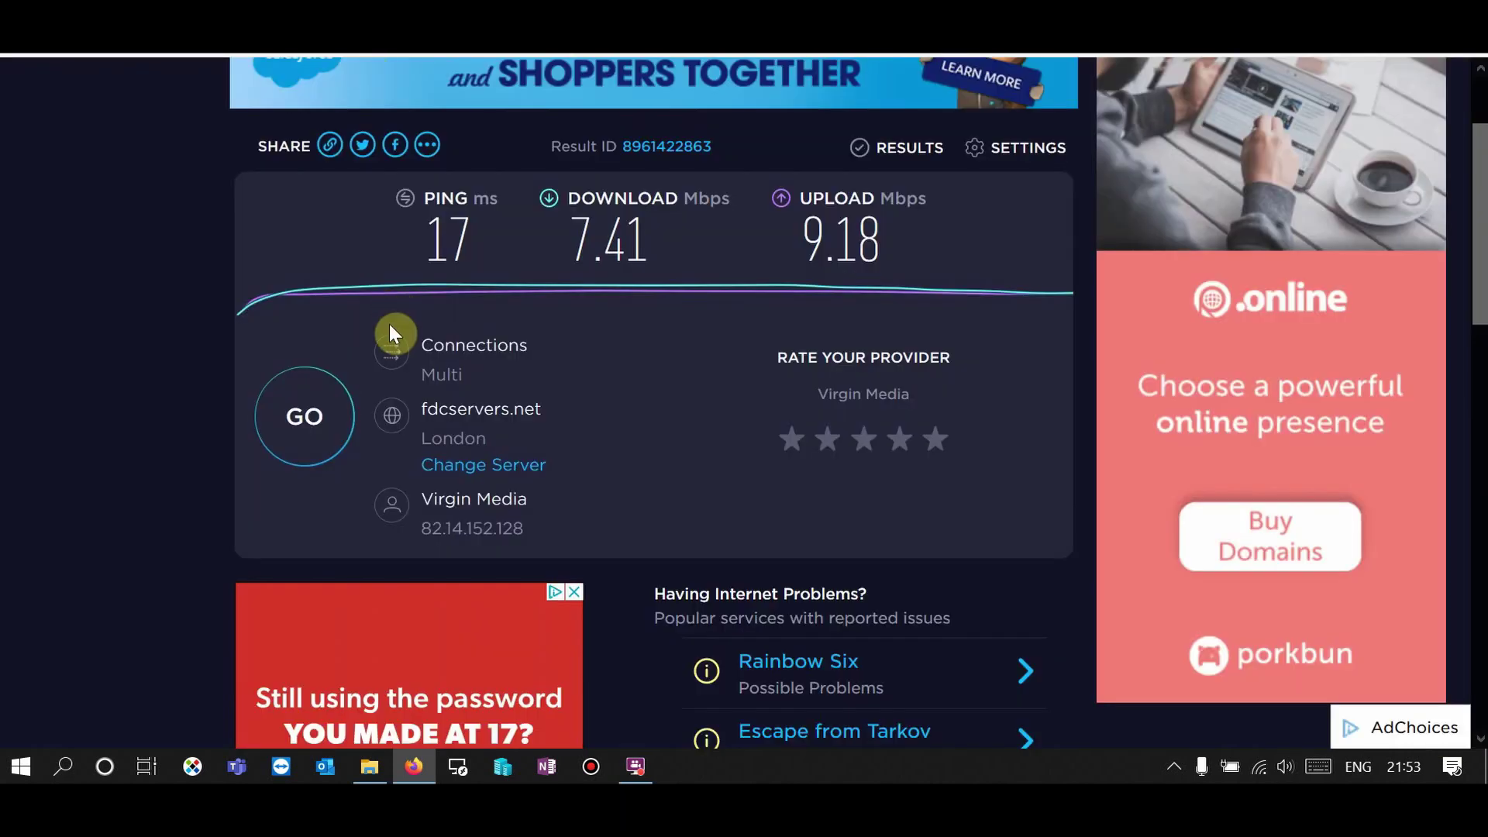
Run a new Speedtest under the 15000/5000 kbps contract, measuring about 10.95 Mbps download.
{"action": "left_click", "coordinate": [310, 431]}
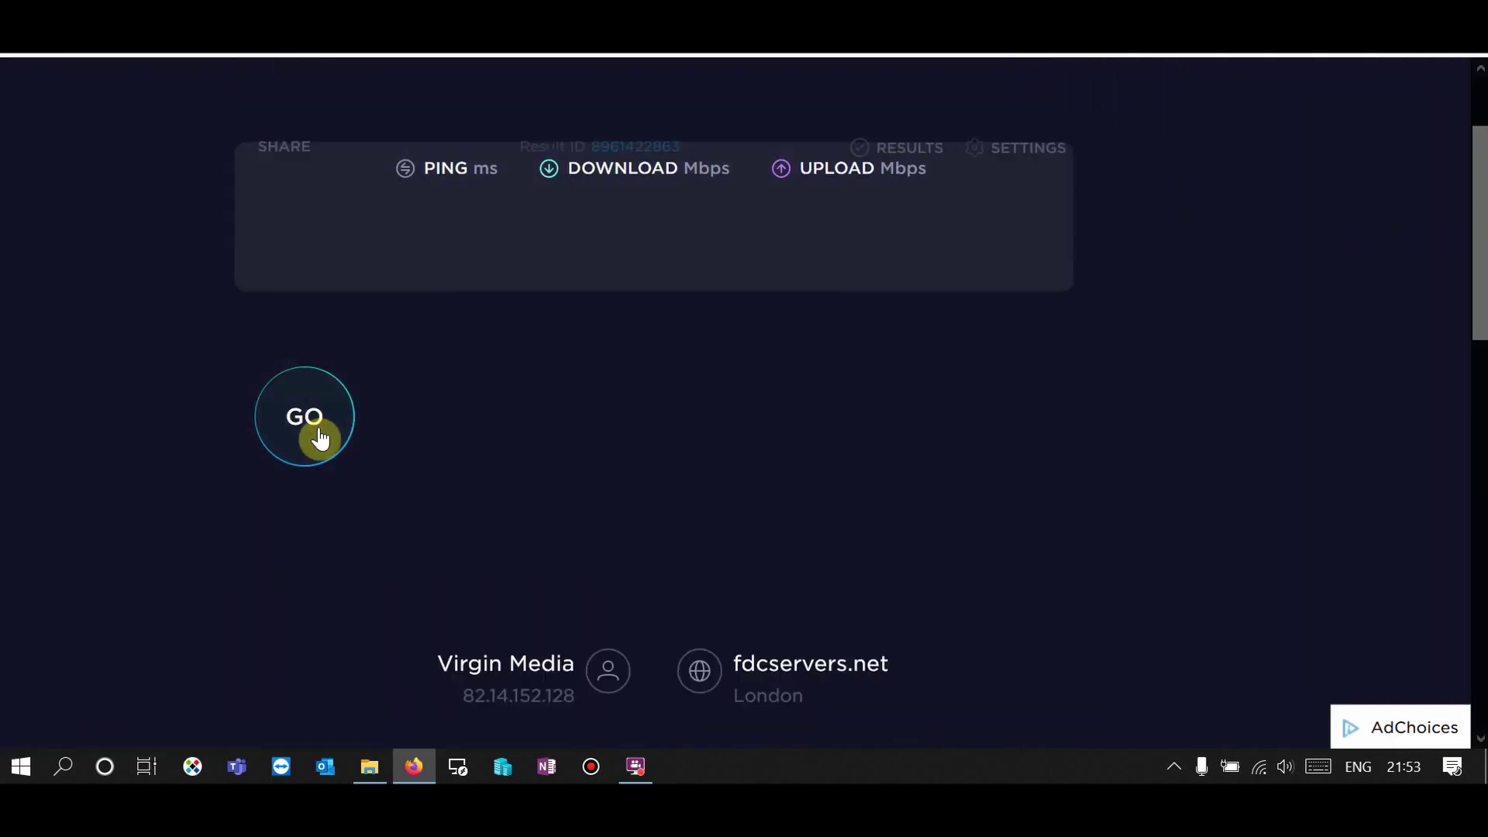